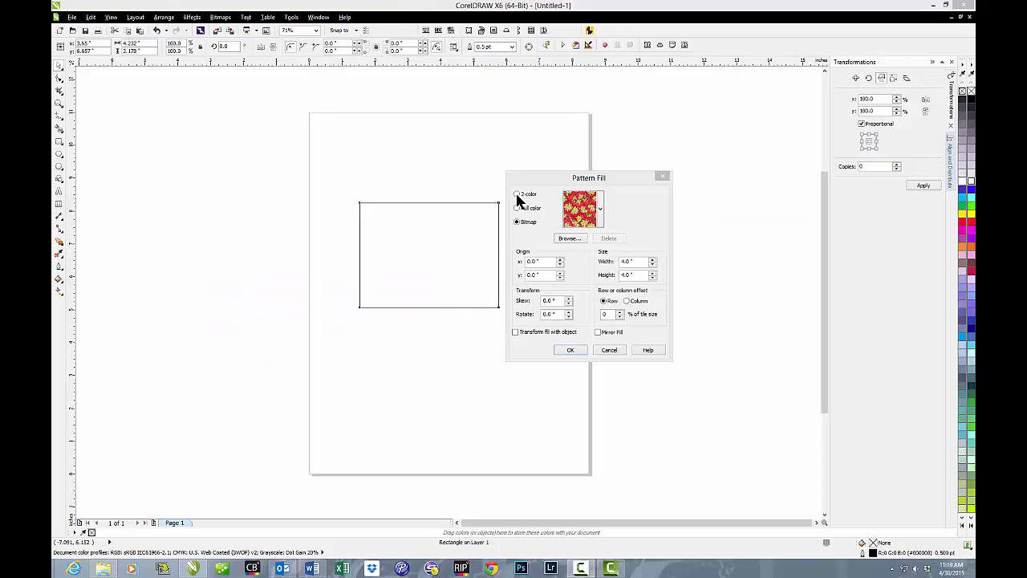
Step: Apply the 2-color maple leaf pattern fill to the rectangle
click(517, 194)
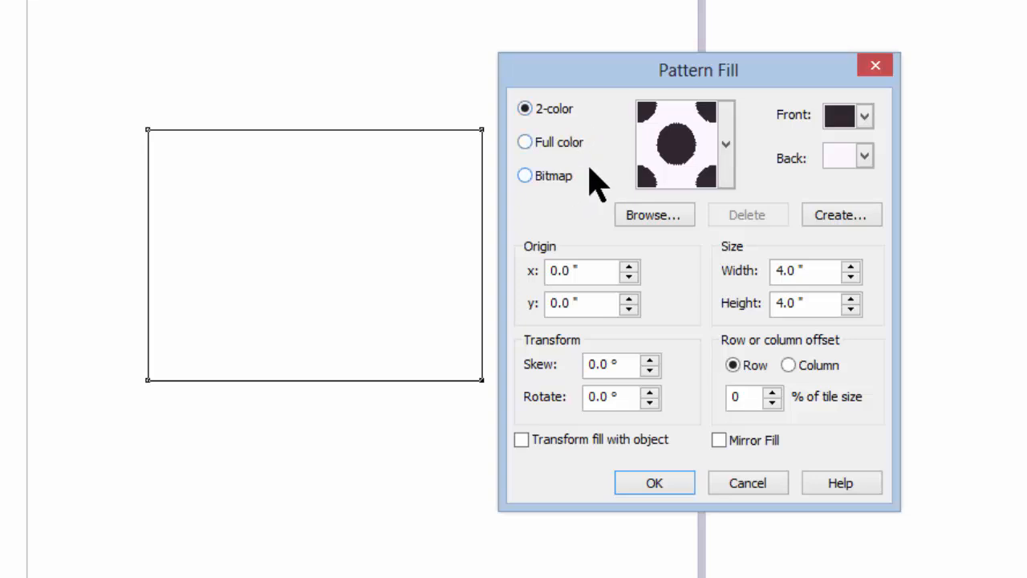
click(726, 146)
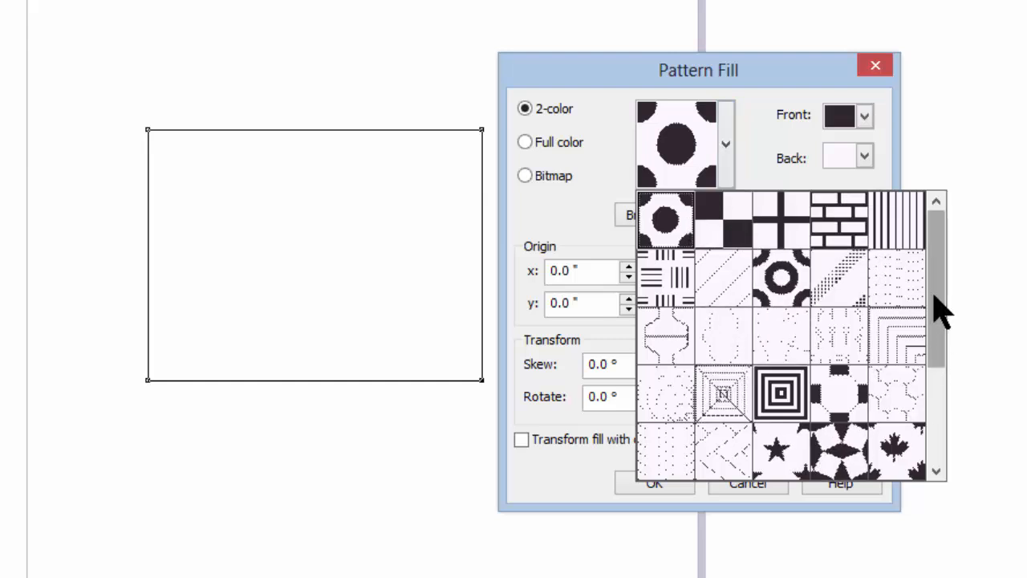
drag(940, 311, 942, 417)
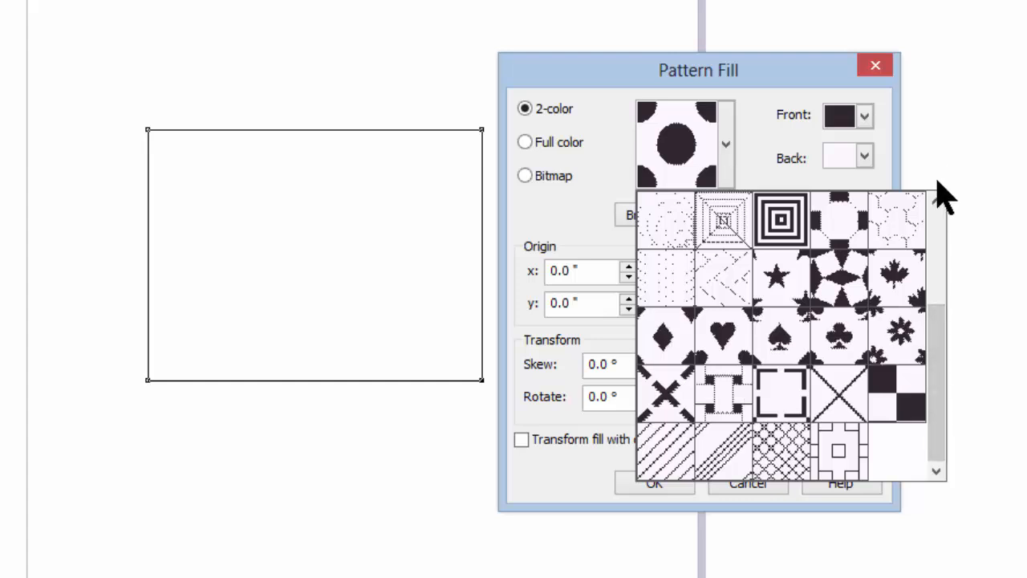
click(897, 275)
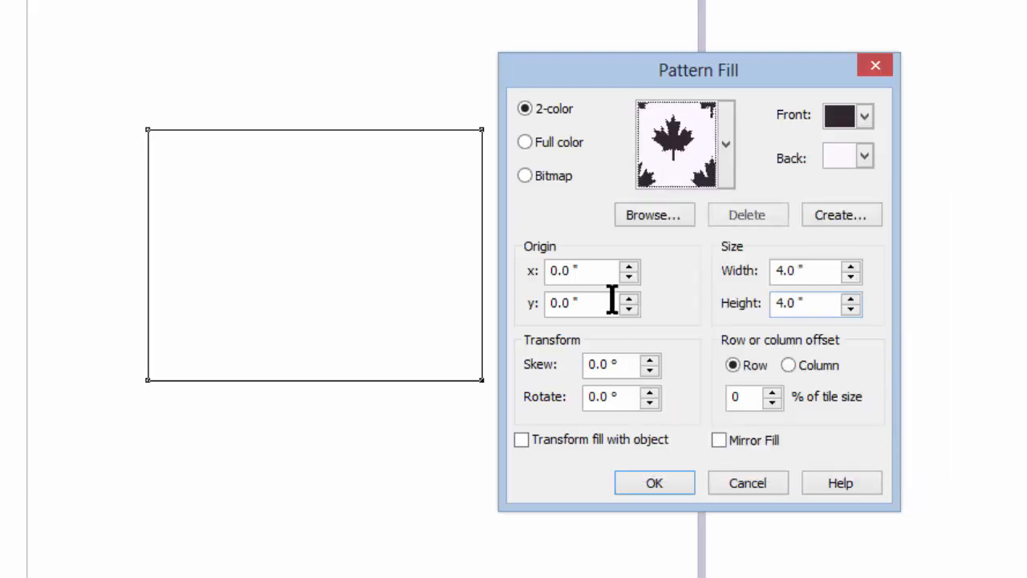
click(668, 477)
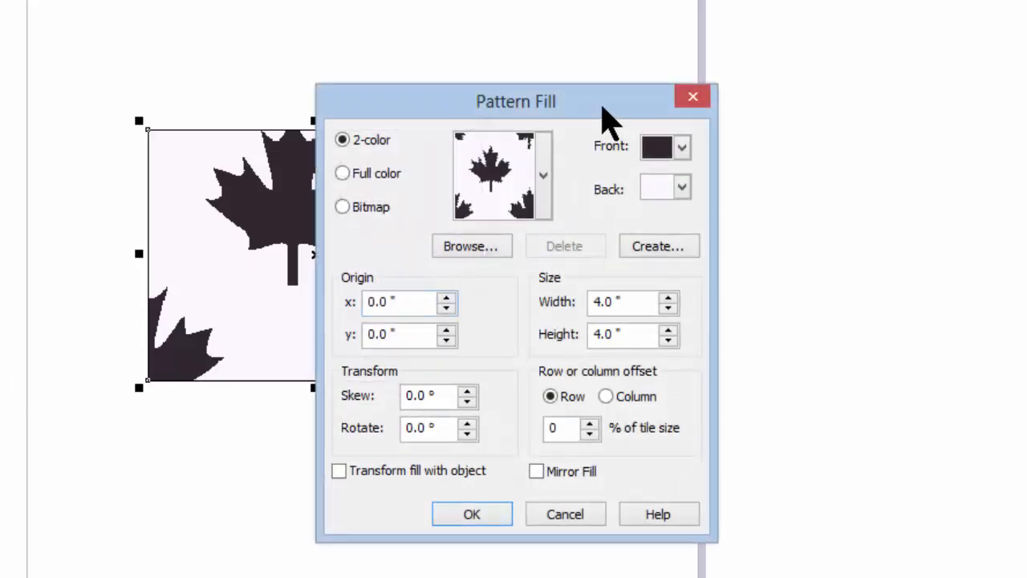
Step: Set the pattern's front color to dark green
drag(602, 103, 829, 94)
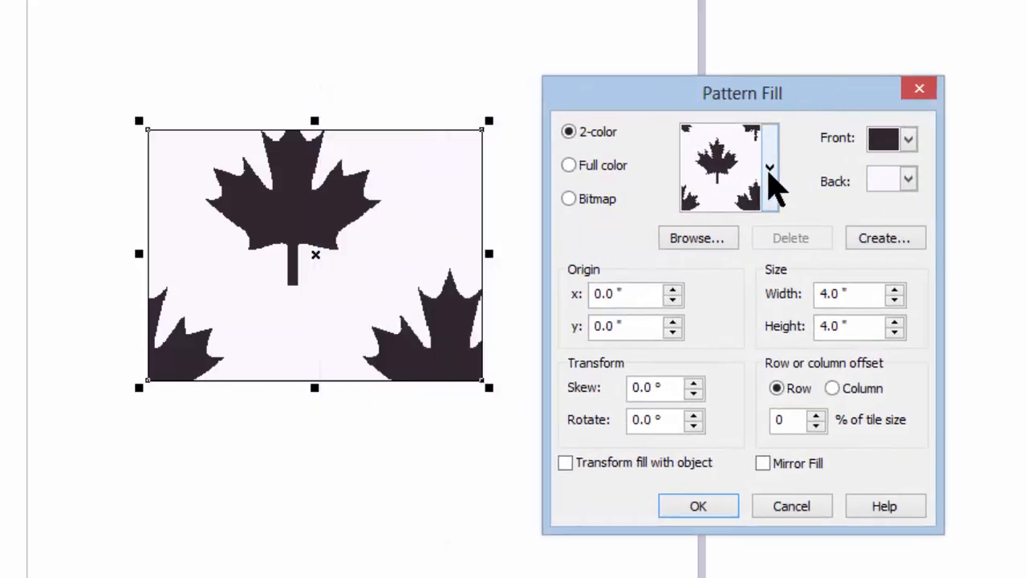
click(908, 143)
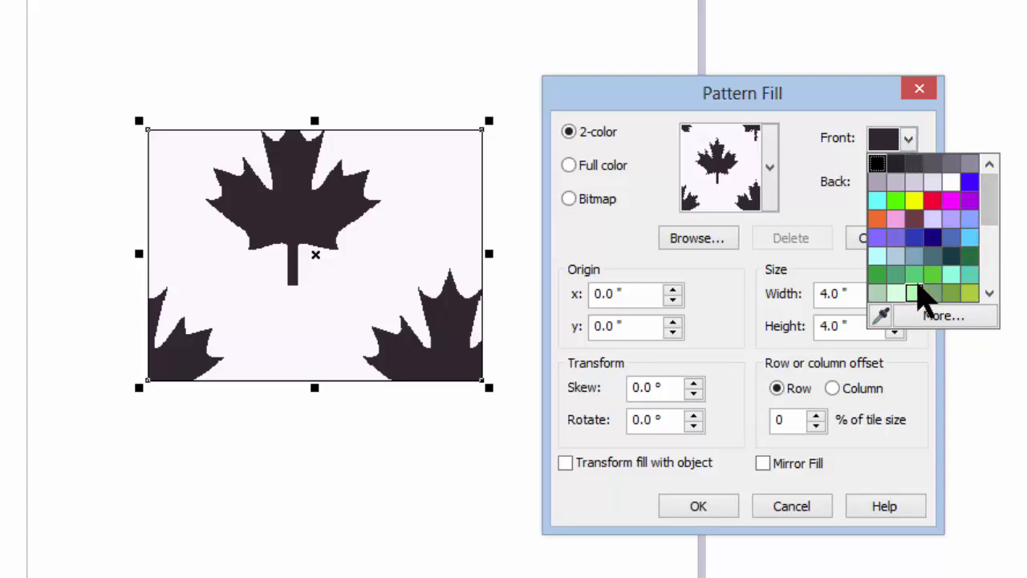
click(969, 258)
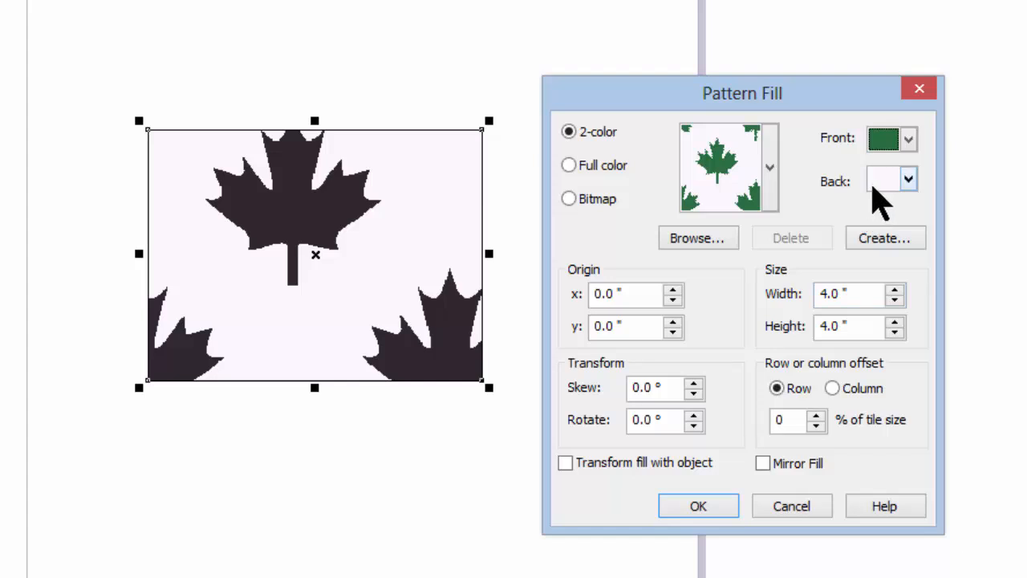
click(698, 506)
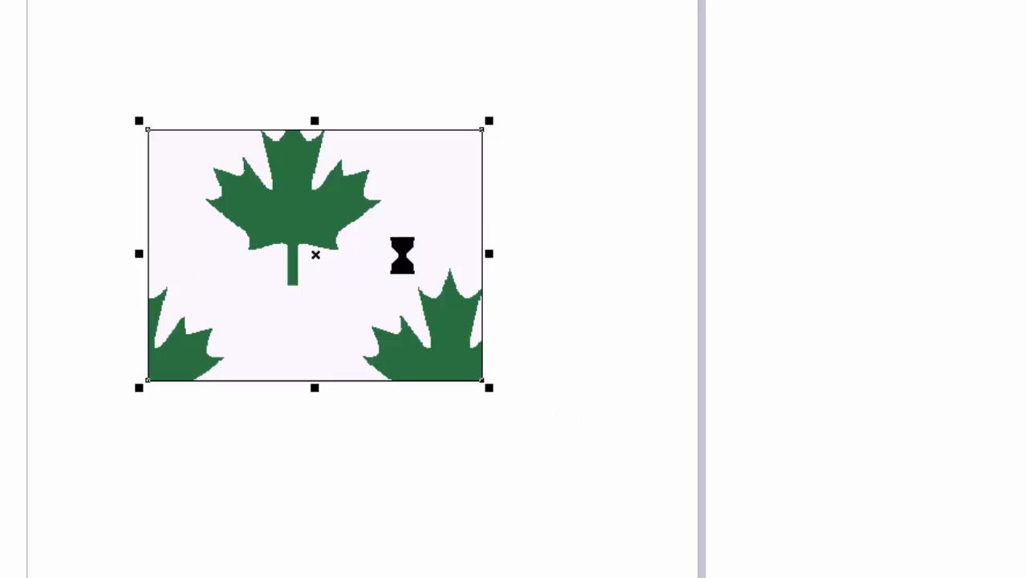
Step: Switch the pattern colors to a white front and a dark green back
click(682, 146)
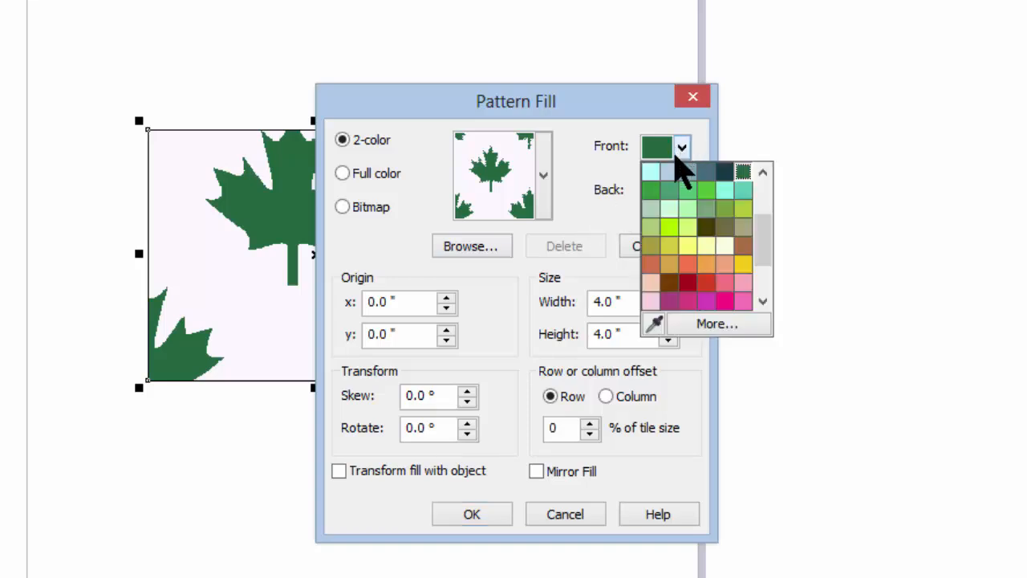
drag(768, 239, 767, 195)
click(725, 190)
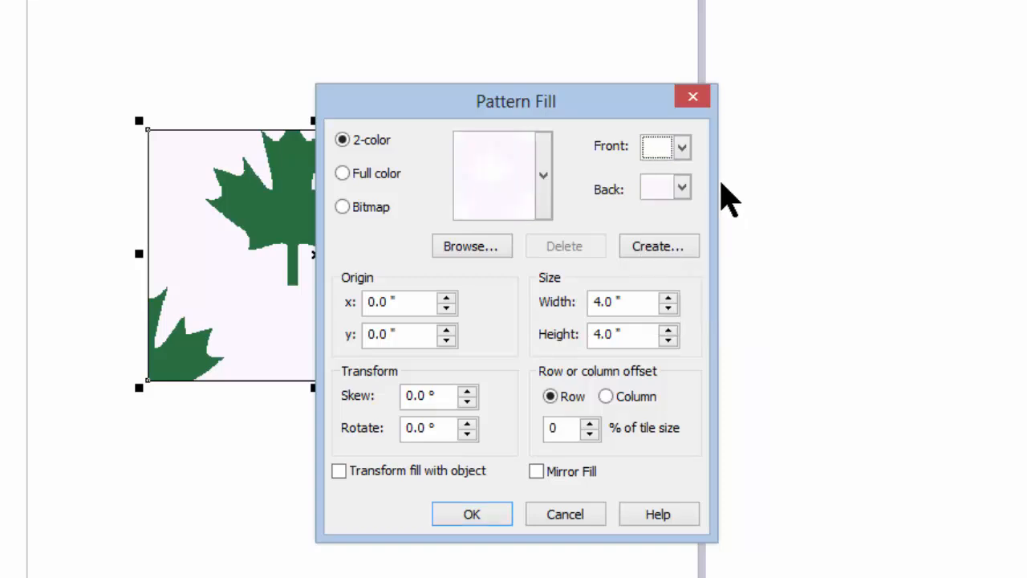
click(681, 189)
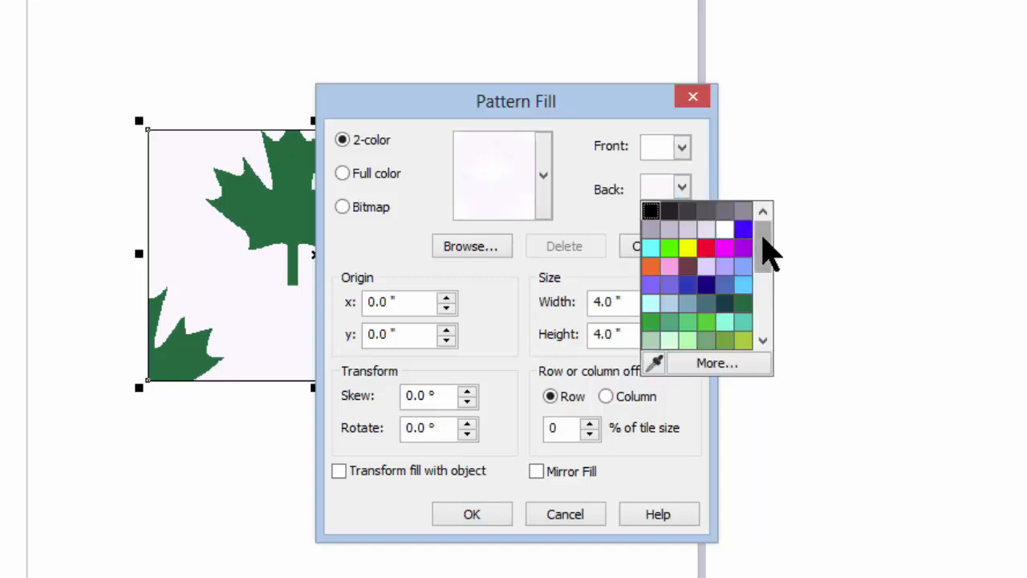
click(743, 303)
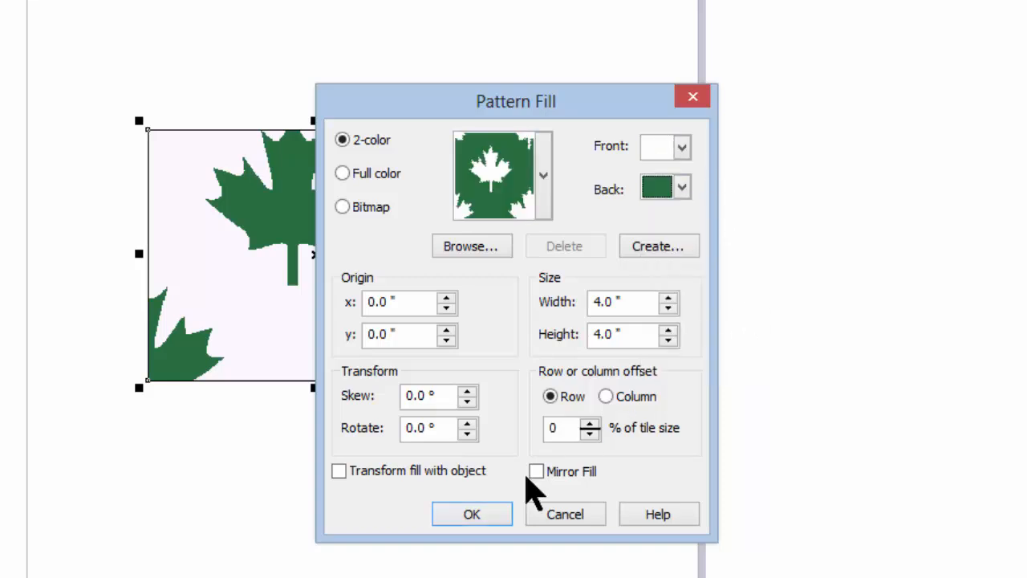
click(489, 513)
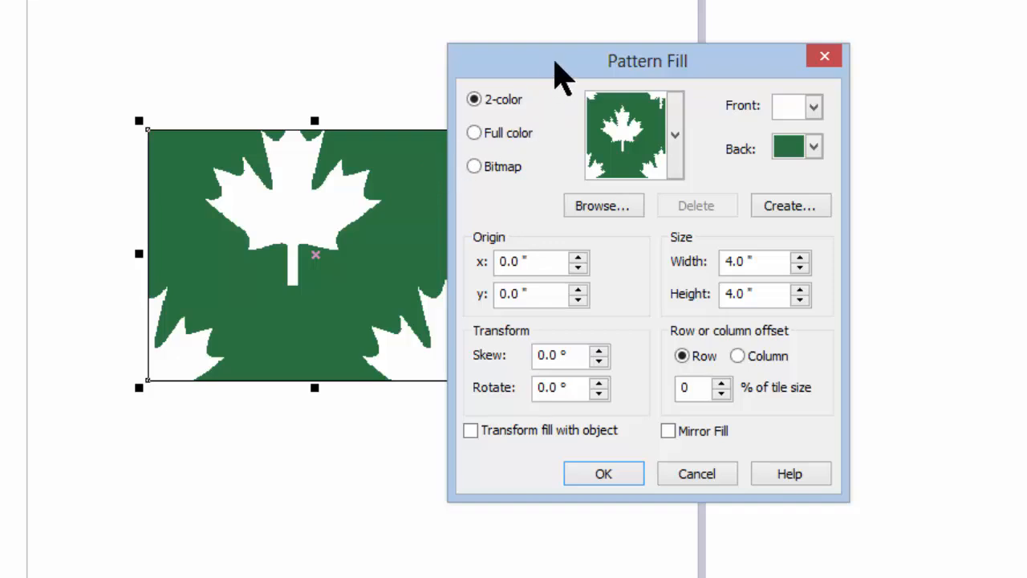
Step: Set the pattern tile width and height to 1.0 inch
drag(548, 61, 588, 50)
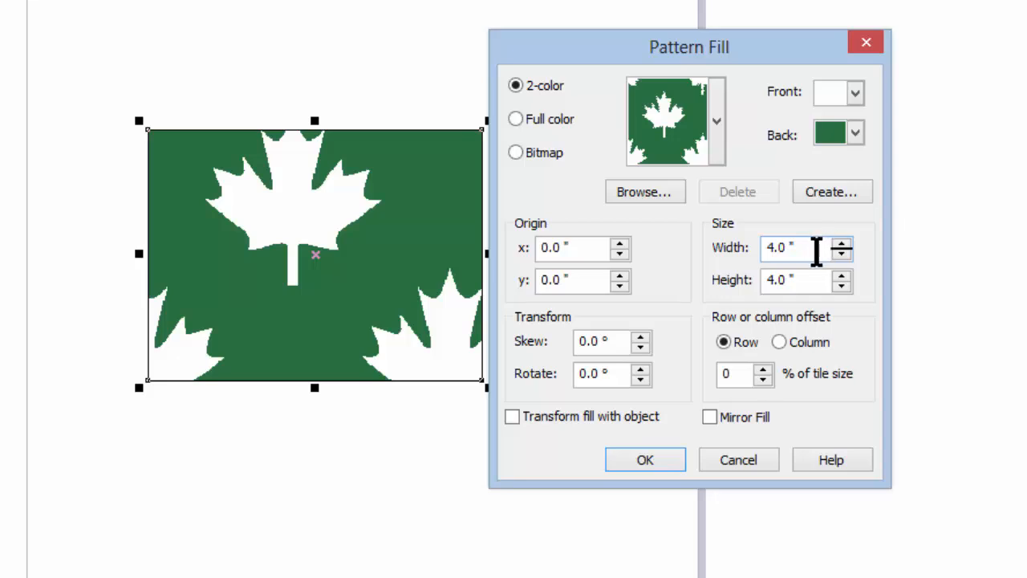
drag(816, 251, 762, 252)
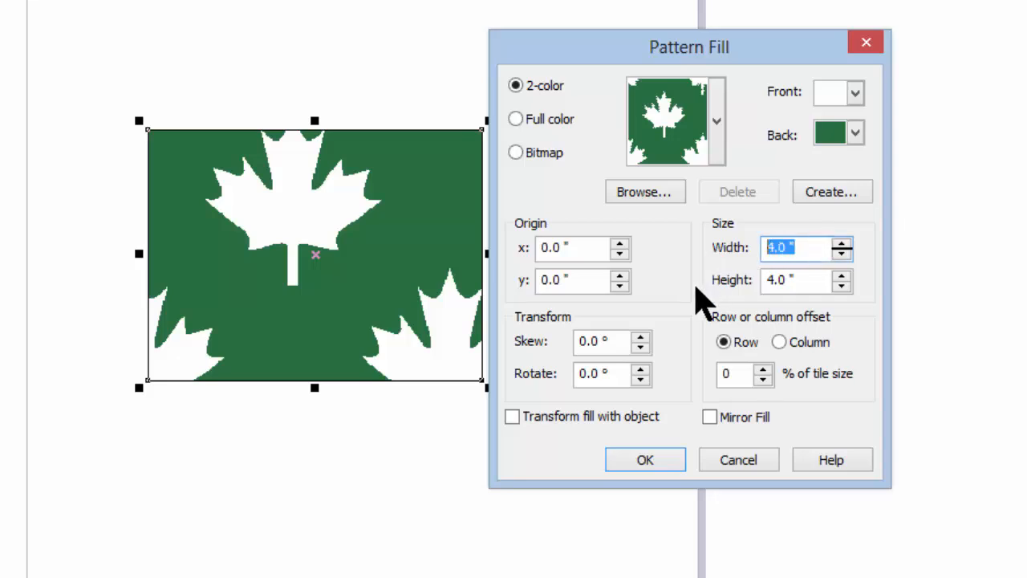
text(1)
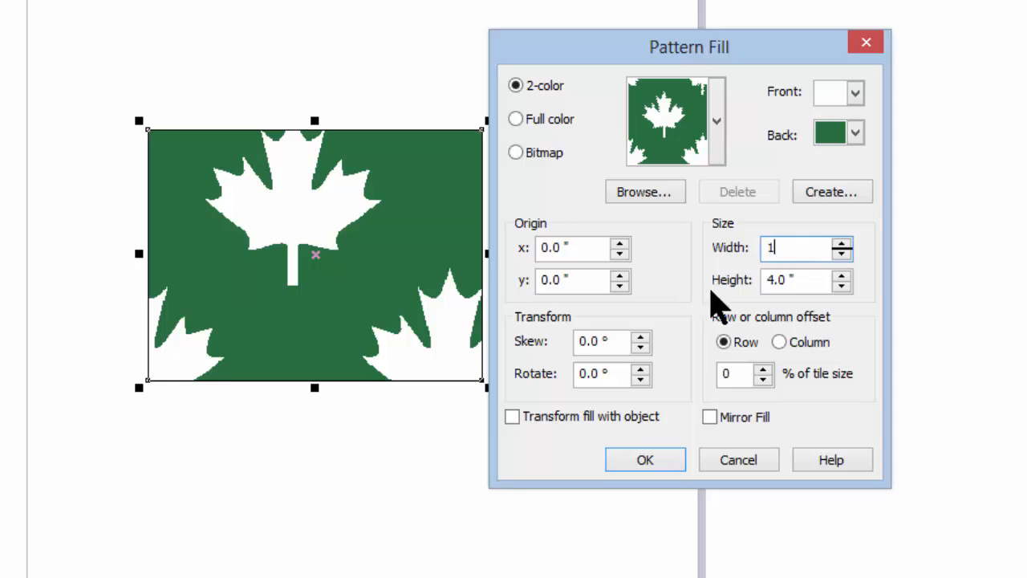
drag(807, 280, 762, 321)
text(1)
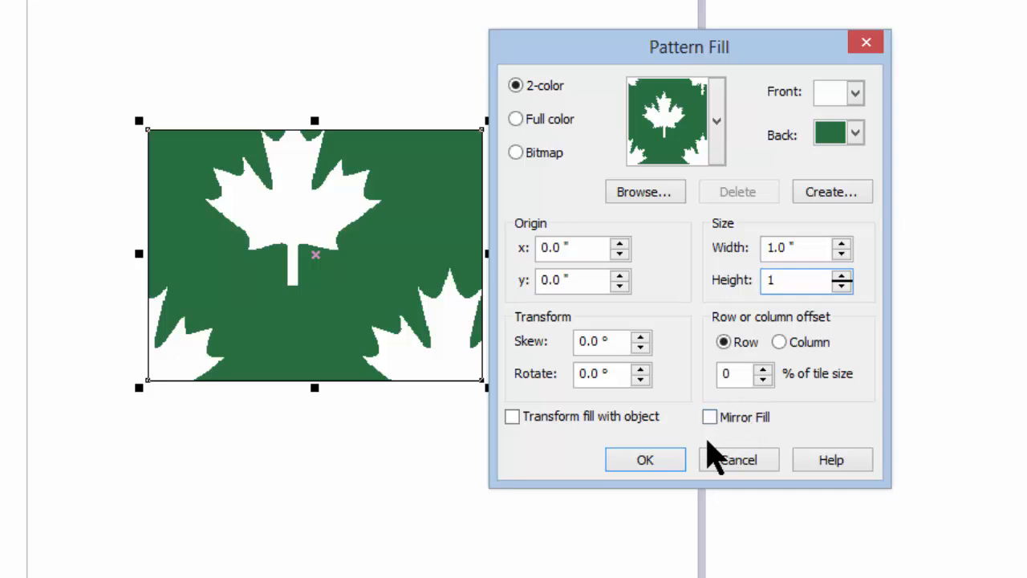
click(647, 460)
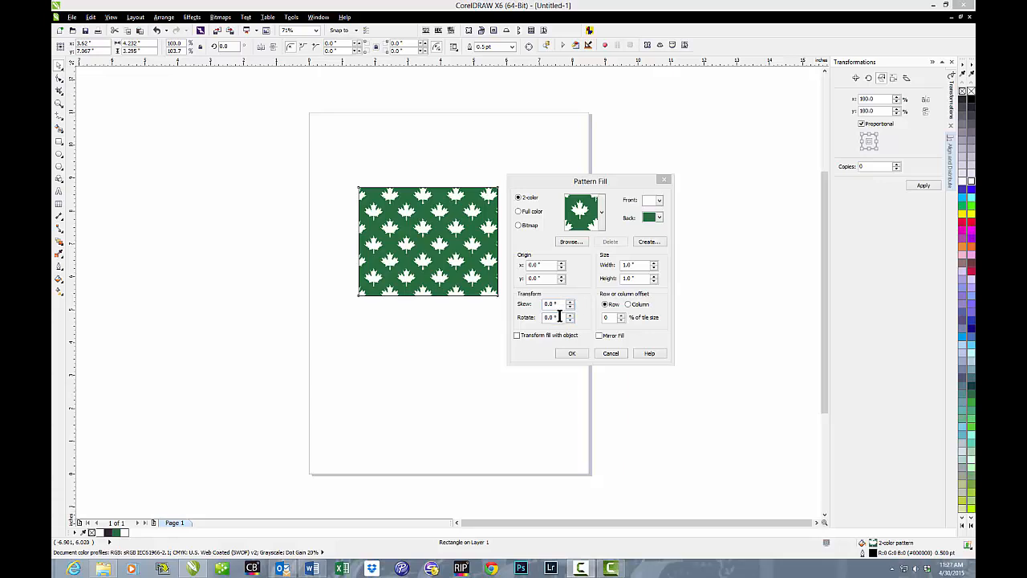
Step: Rotate the pattern fill 90° and shift its origin x to 0.1 inch
drag(559, 317, 531, 320)
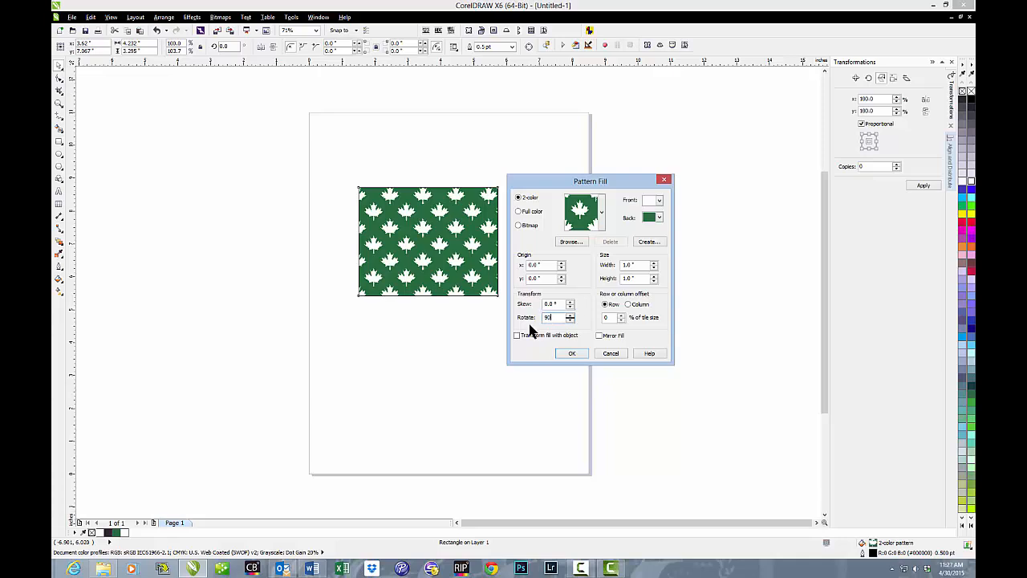
click(559, 353)
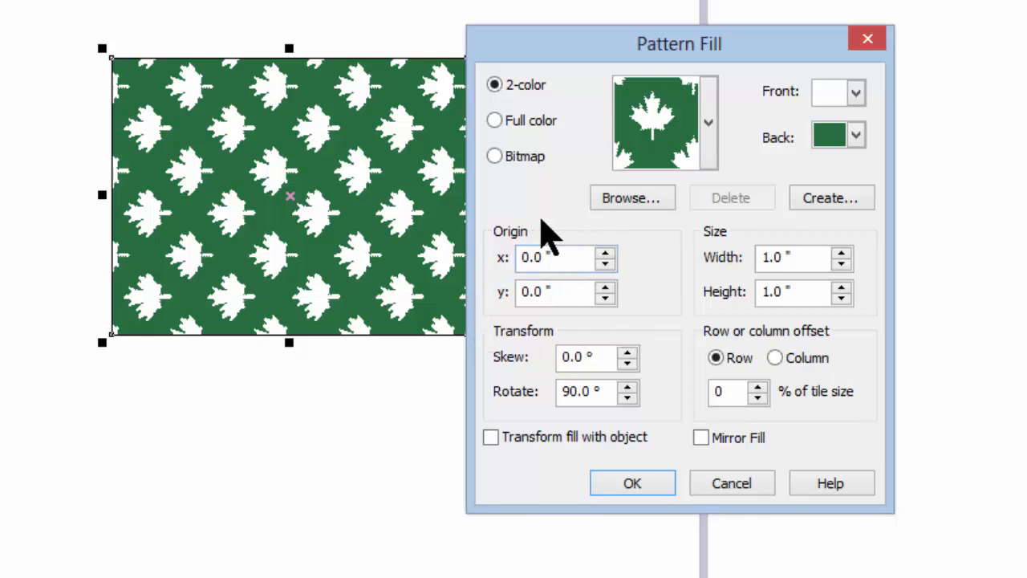
click(604, 253)
click(604, 254)
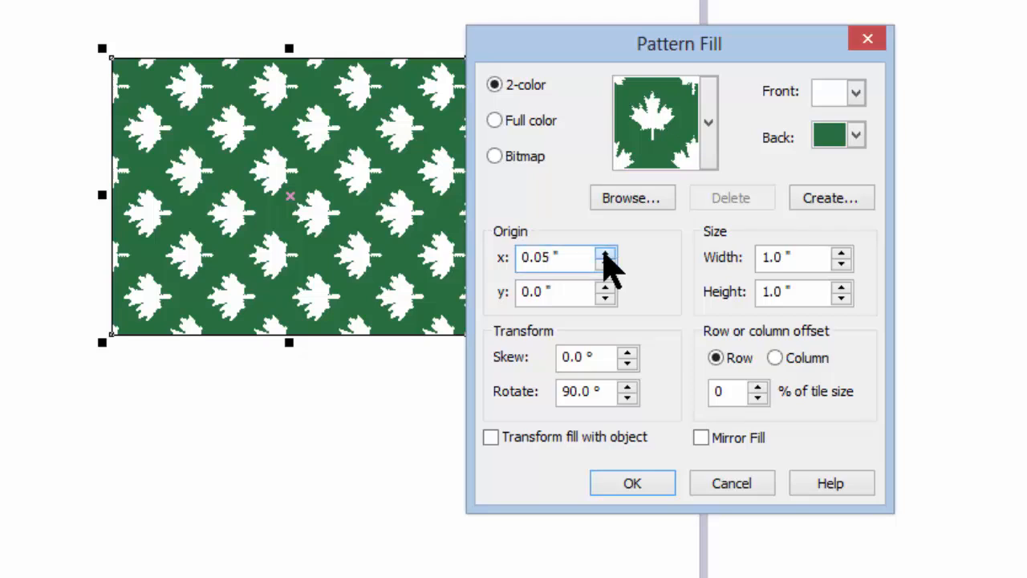
click(604, 253)
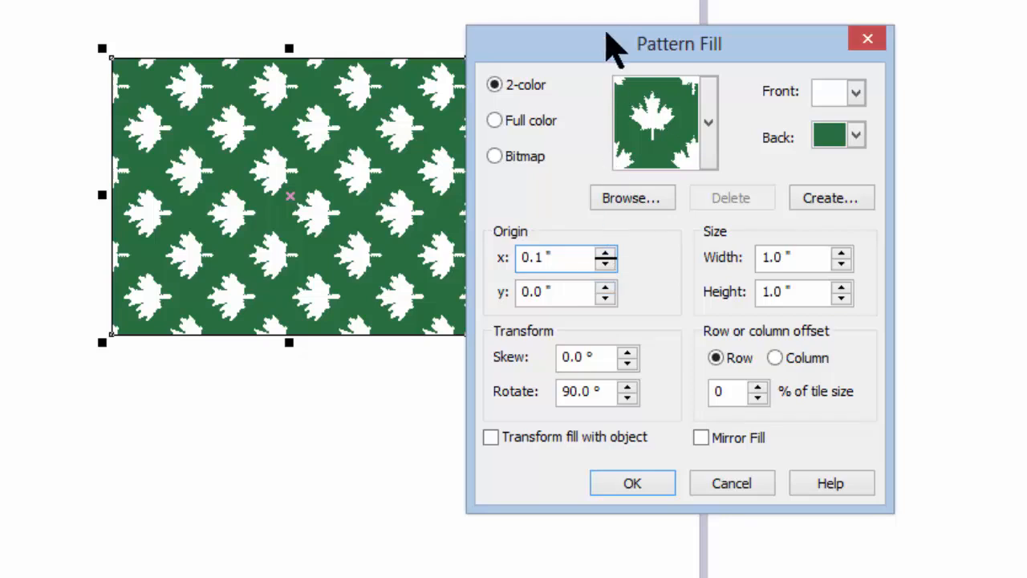
drag(612, 41, 689, 34)
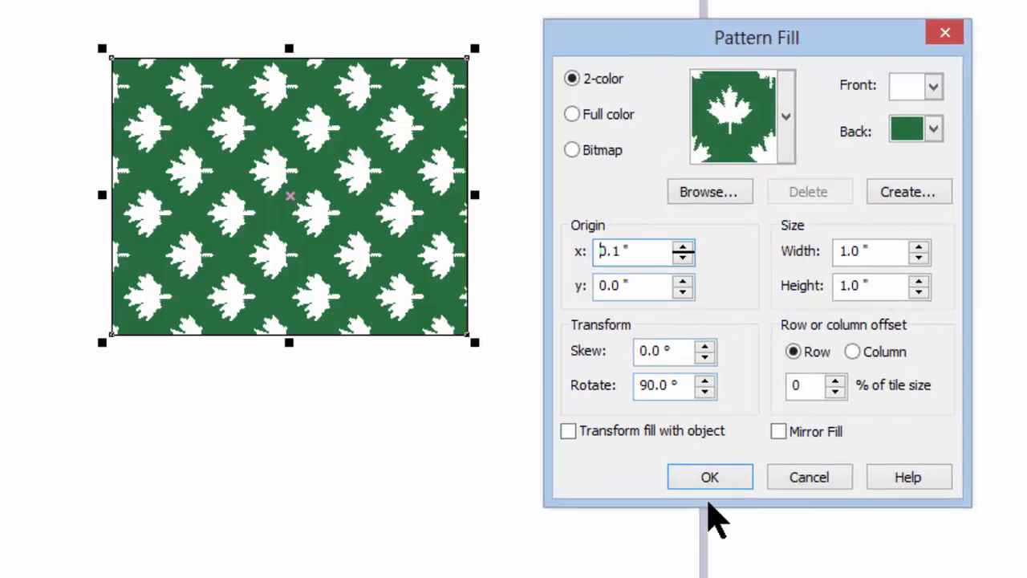
click(714, 476)
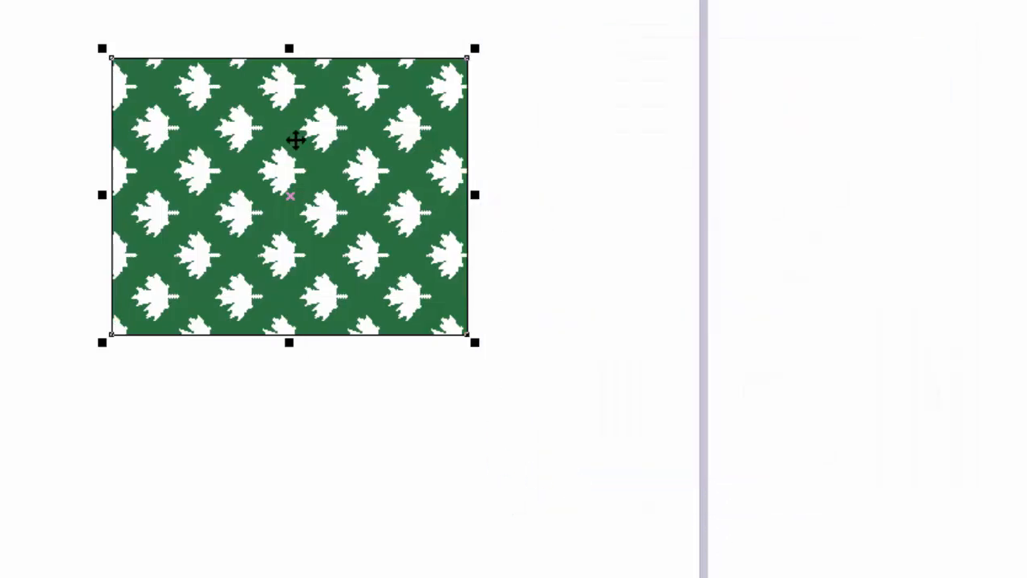
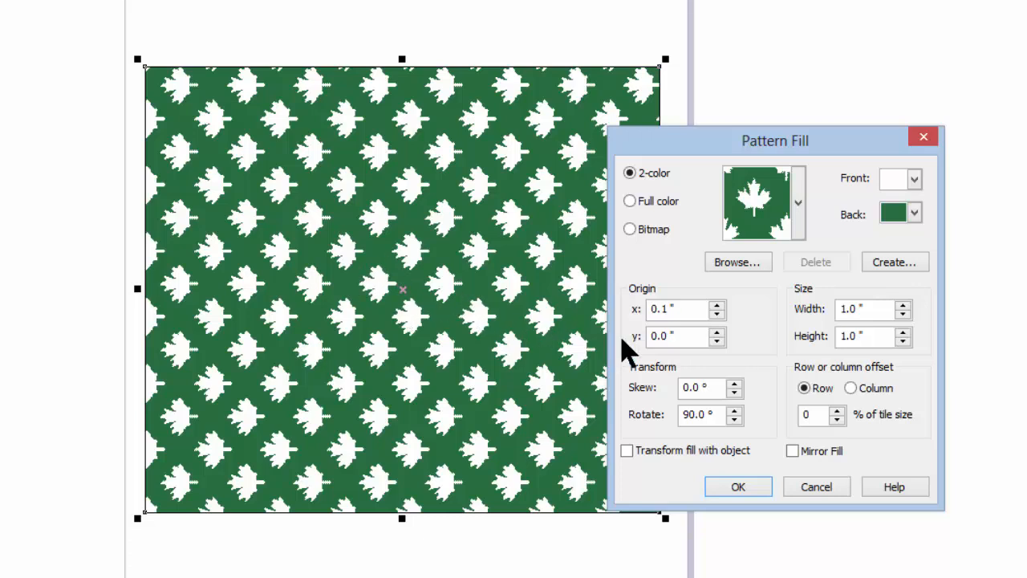
Step: Try applying the maple leaf pattern with Mirror Fill enabled, and undo it
click(792, 452)
click(726, 489)
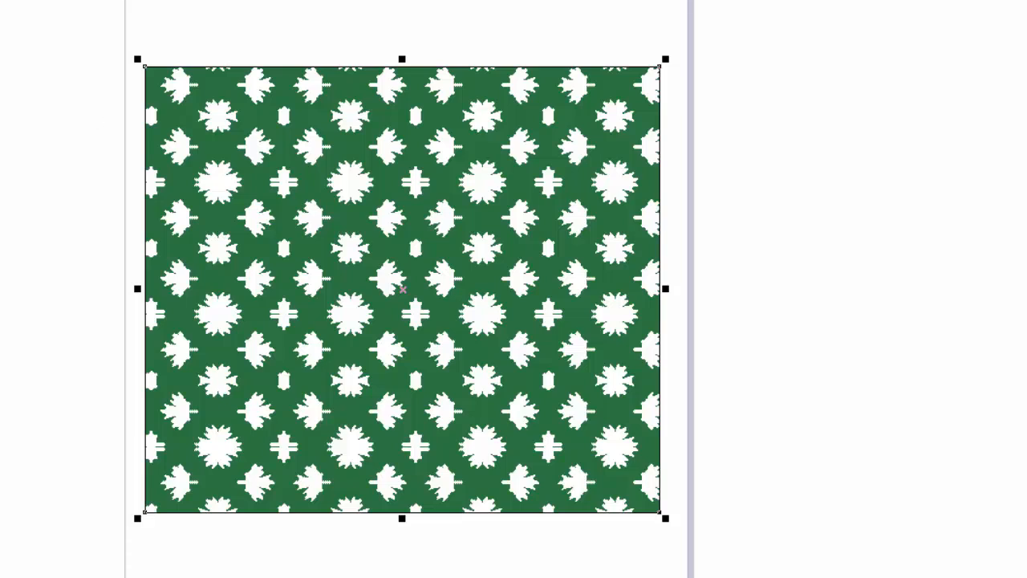
key(ctrl+z)
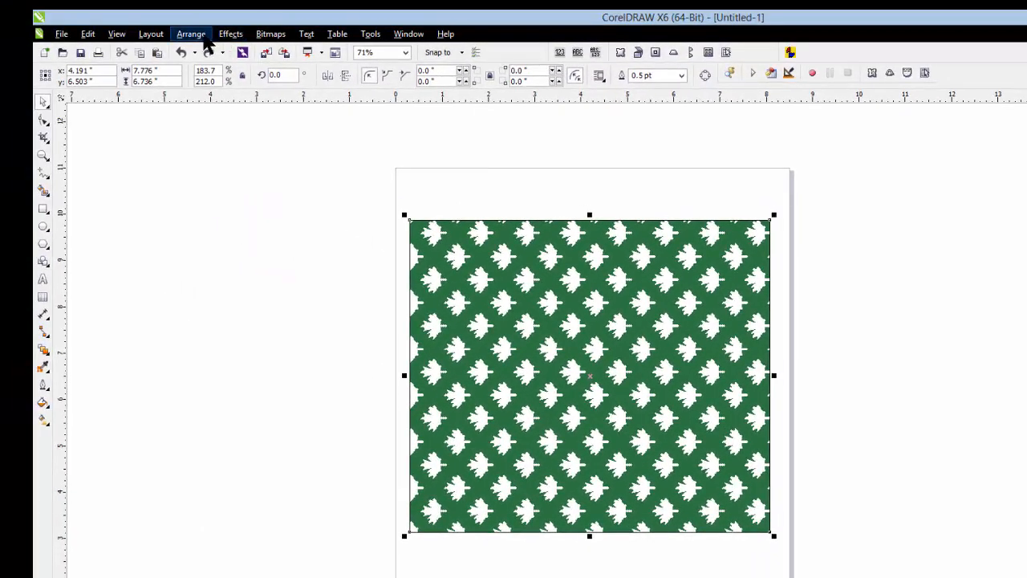
Step: Use the Scale and mirror transformation to mirror the filled rectangle horizontally and vertically
click(199, 35)
mouse_move(230, 55)
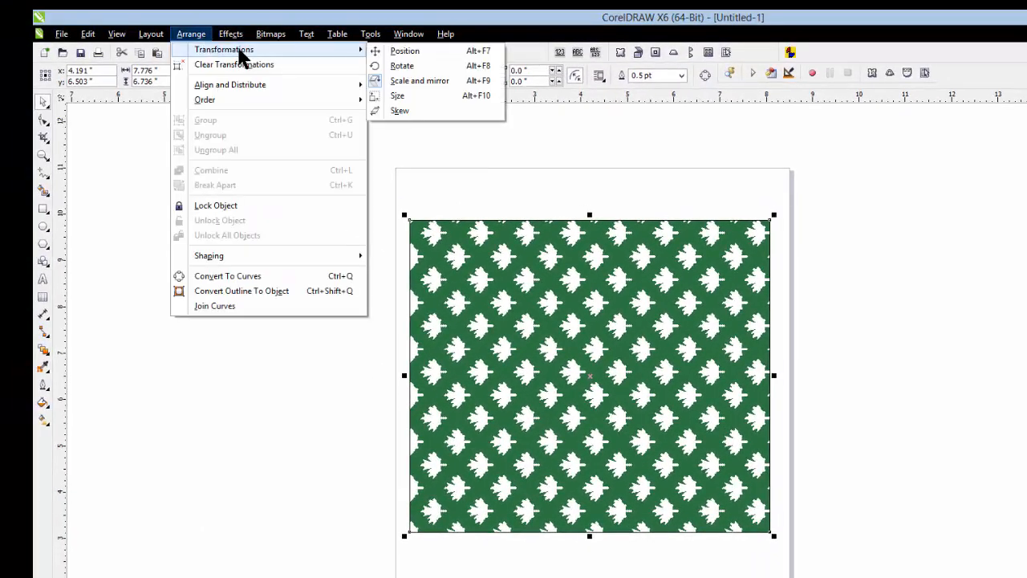
click(435, 81)
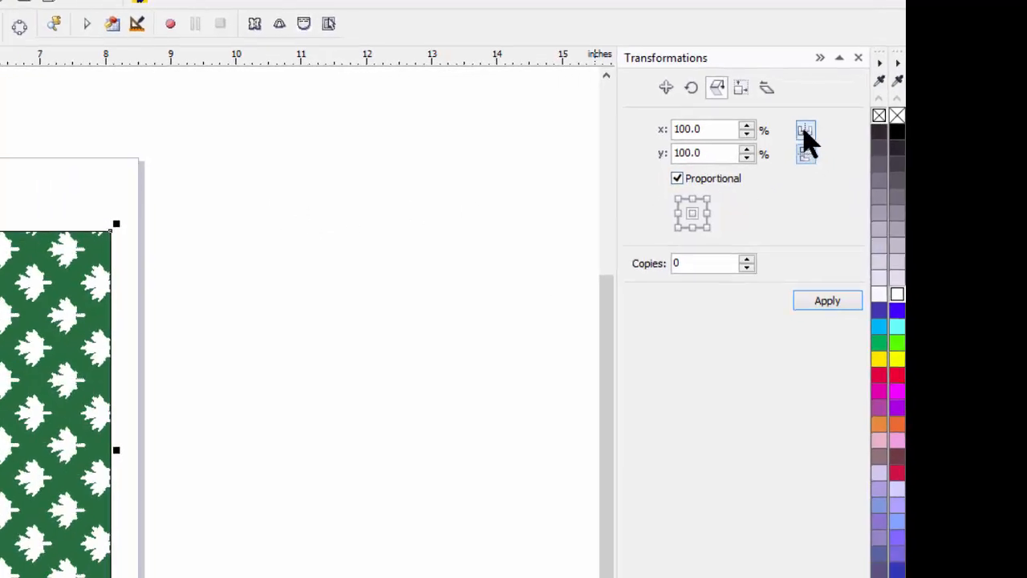
click(778, 146)
click(778, 173)
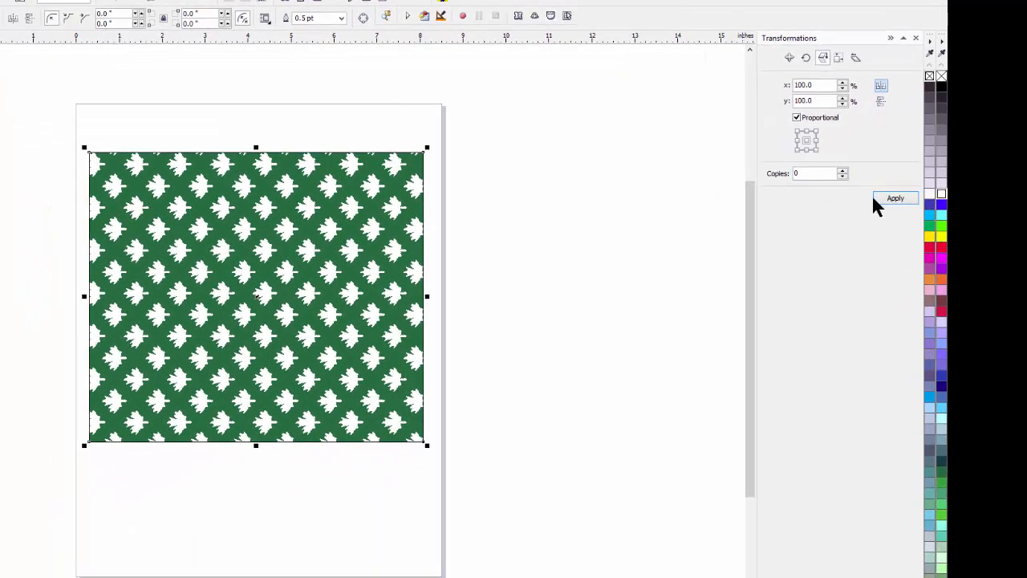
click(878, 199)
click(881, 85)
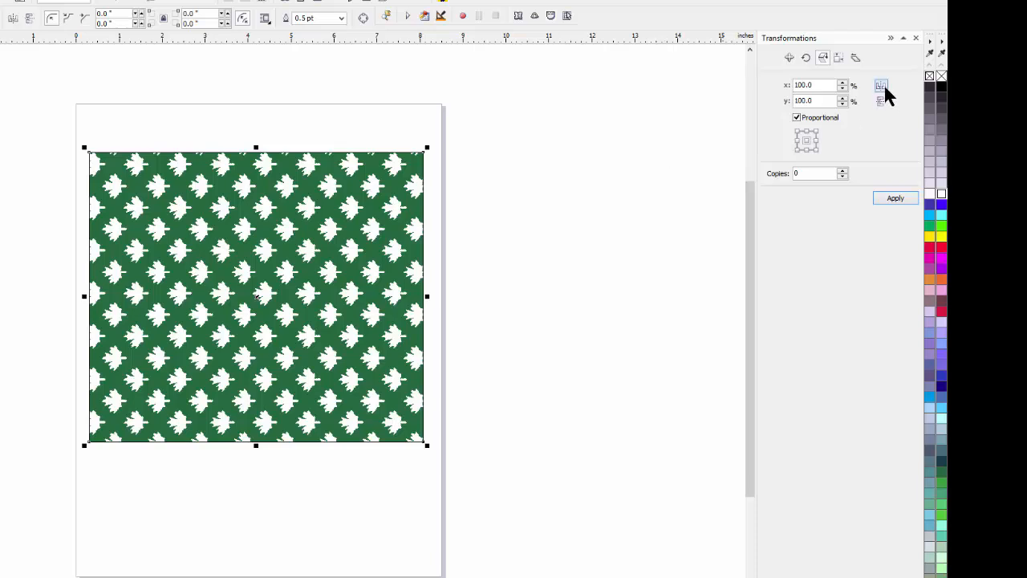
click(894, 197)
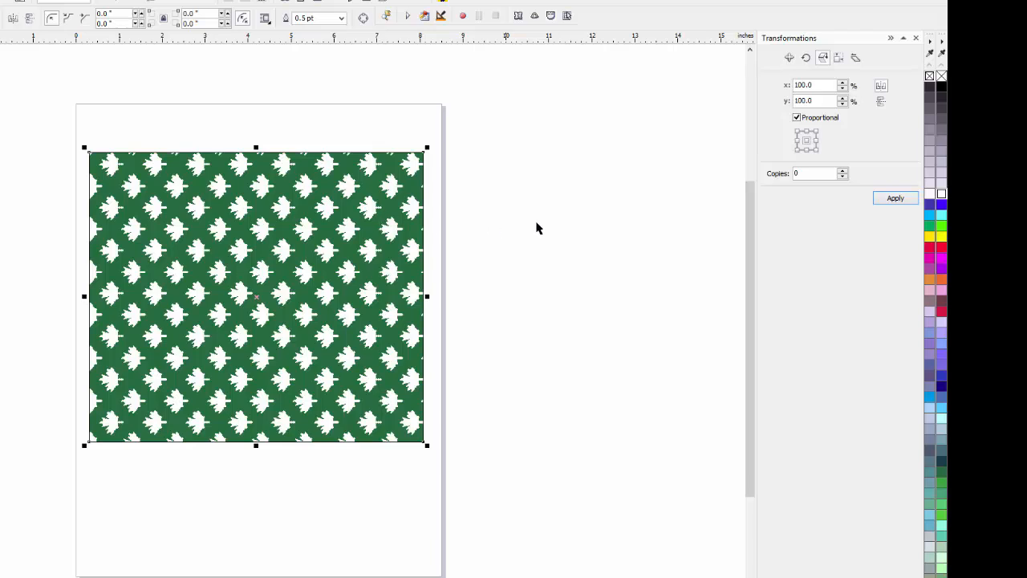
click(881, 101)
click(892, 198)
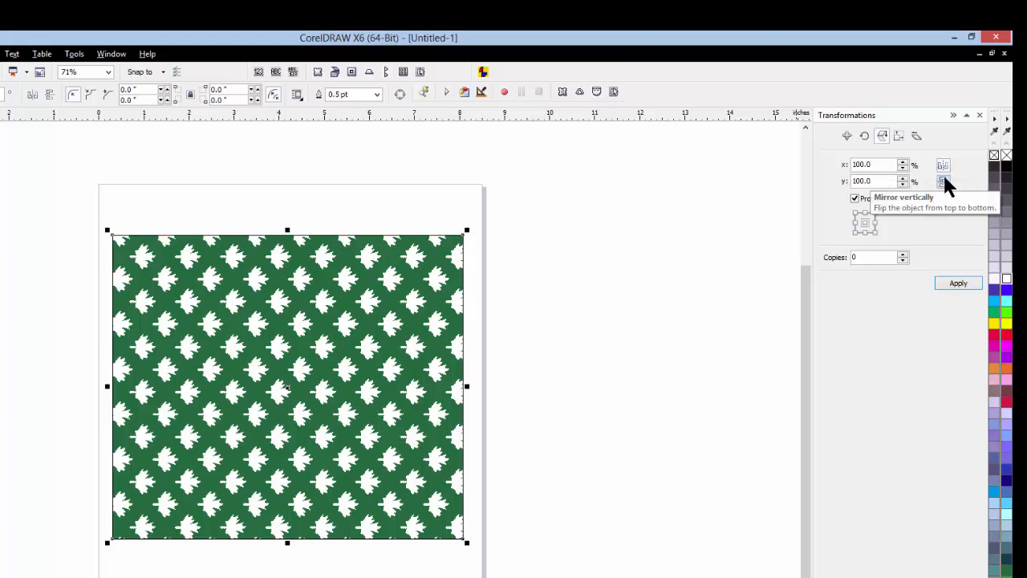
click(943, 182)
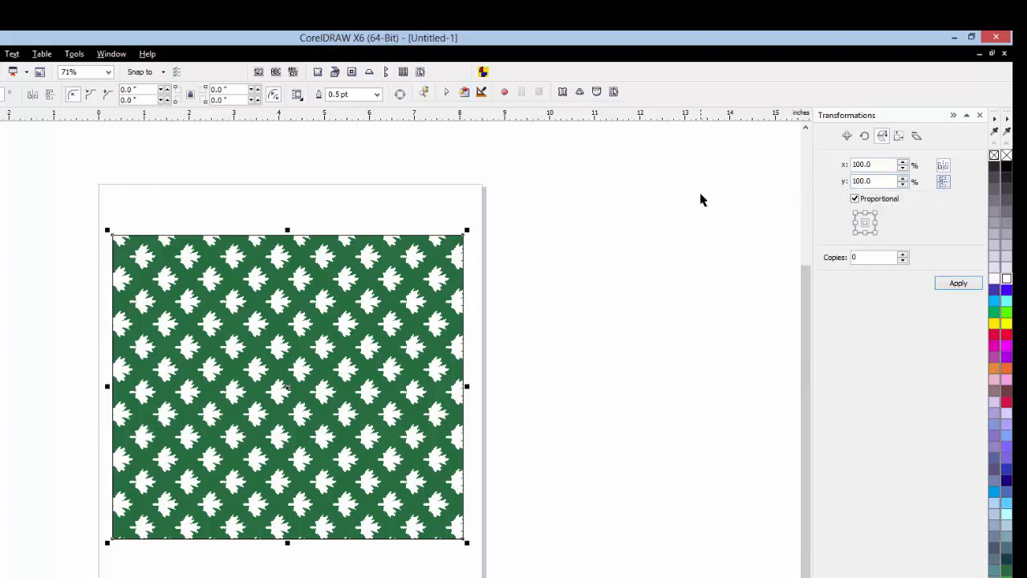
click(950, 289)
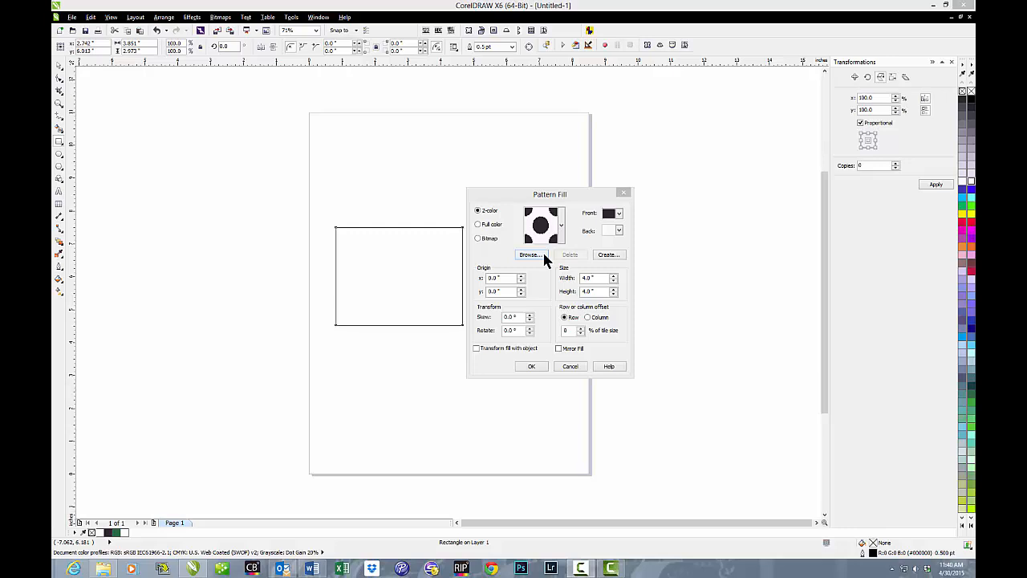
Step: Fill a new rectangle with the black and yellow diagonal stripe full-color pattern
click(612, 255)
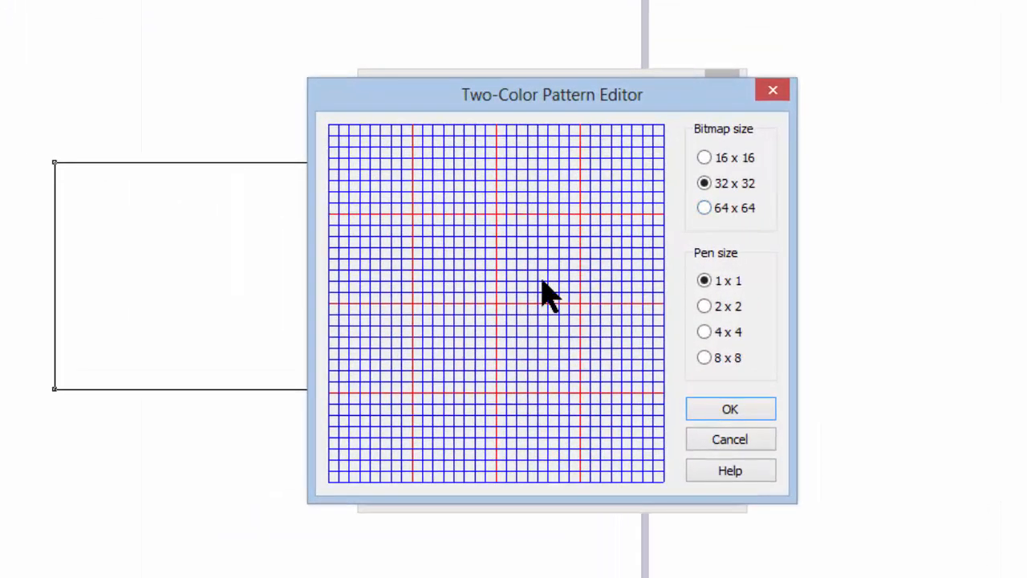
click(730, 440)
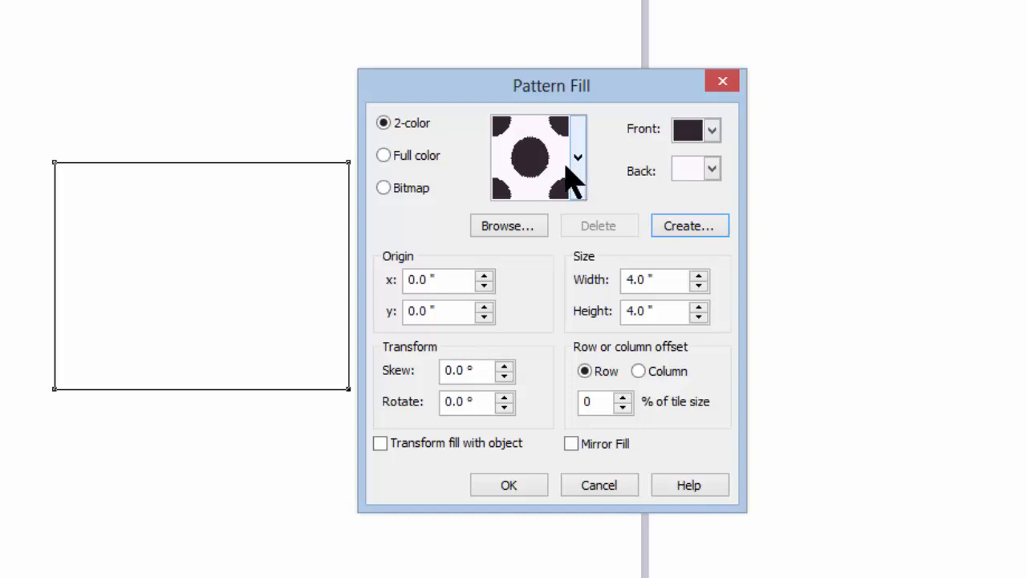
click(384, 156)
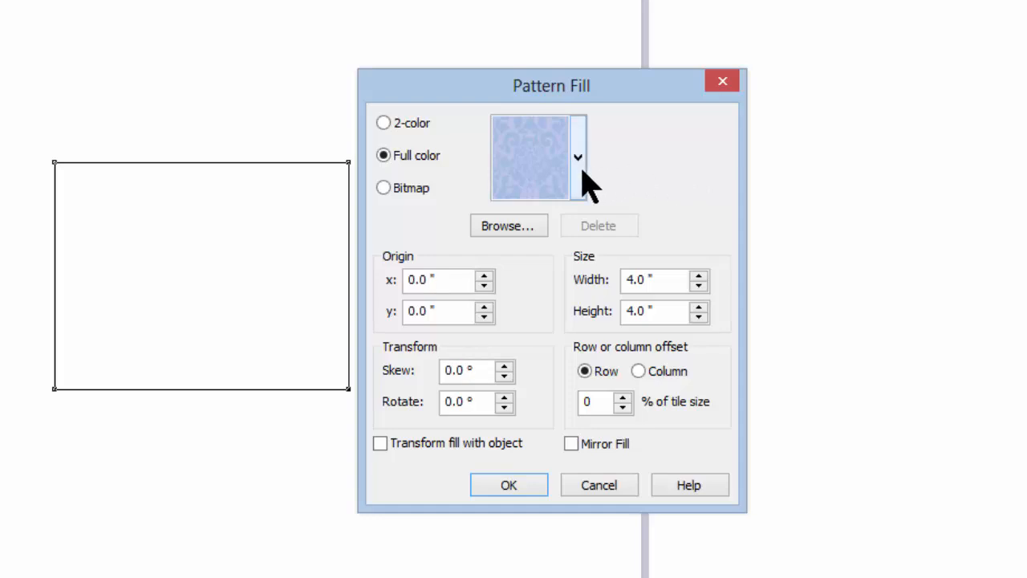
click(579, 164)
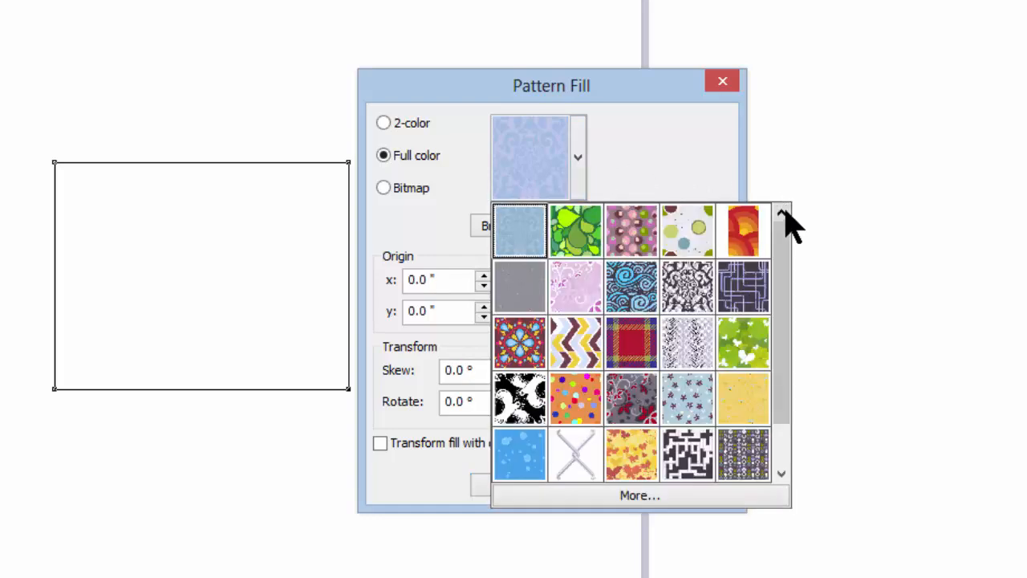
drag(786, 218, 796, 300)
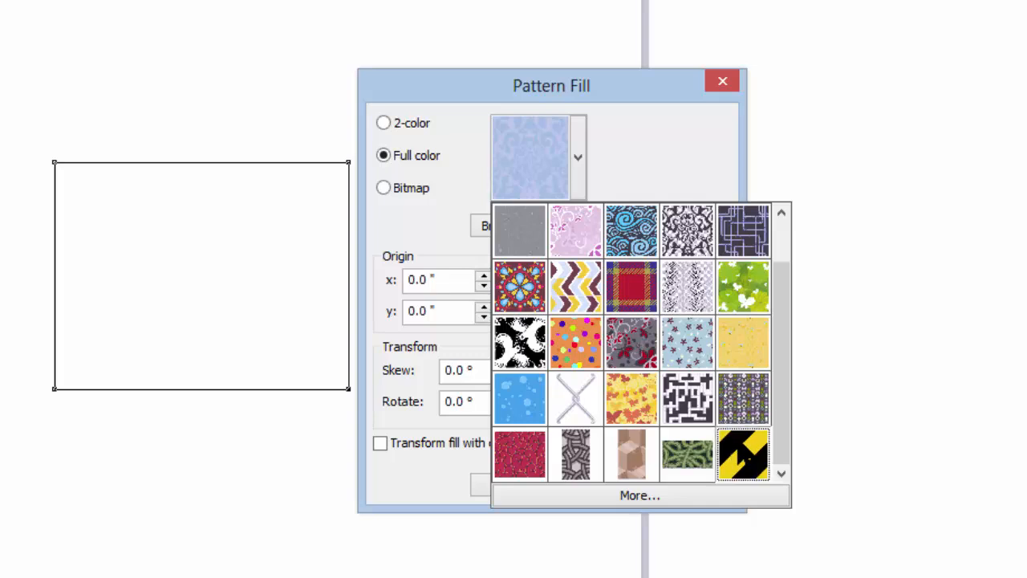
click(742, 454)
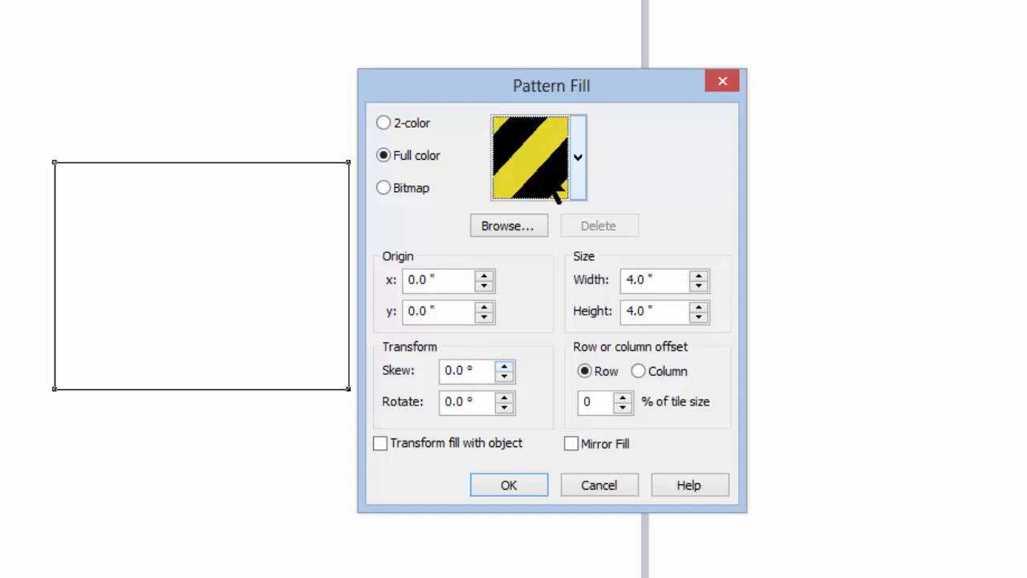
click(536, 480)
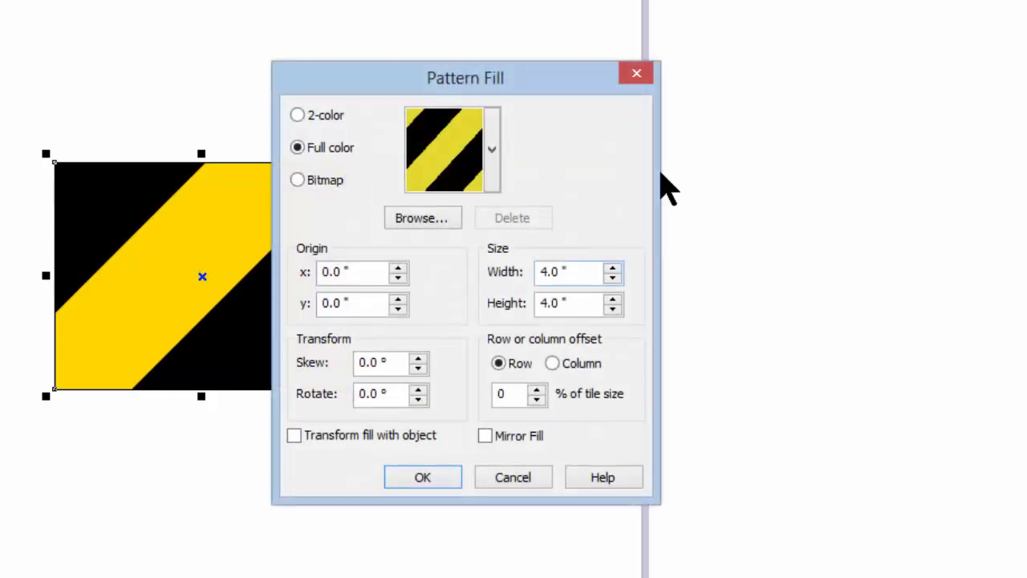
Step: Set the stripe pattern's tile width and height to 0.5 inch
drag(539, 77, 657, 77)
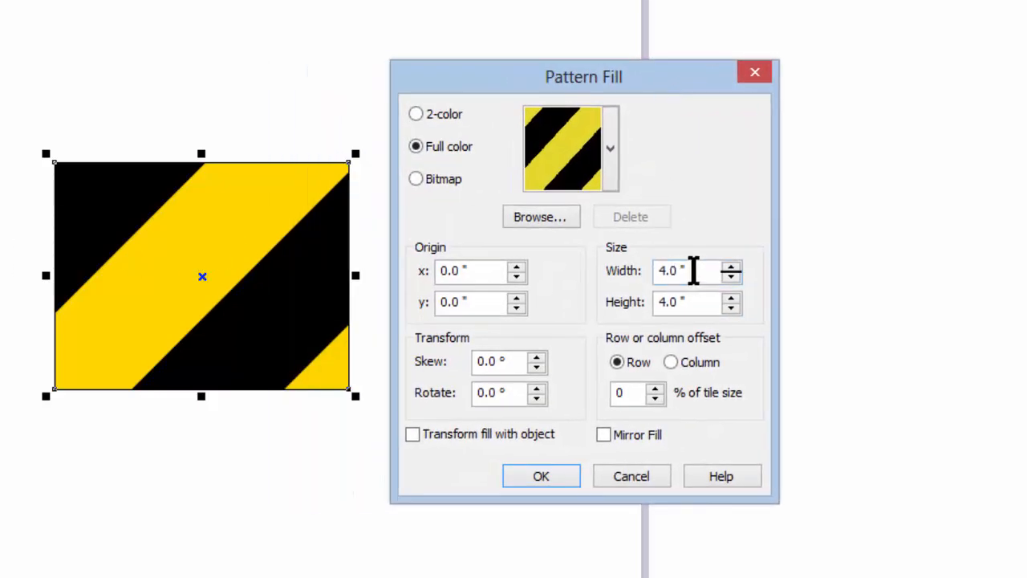
drag(692, 270, 605, 277)
text(.5)
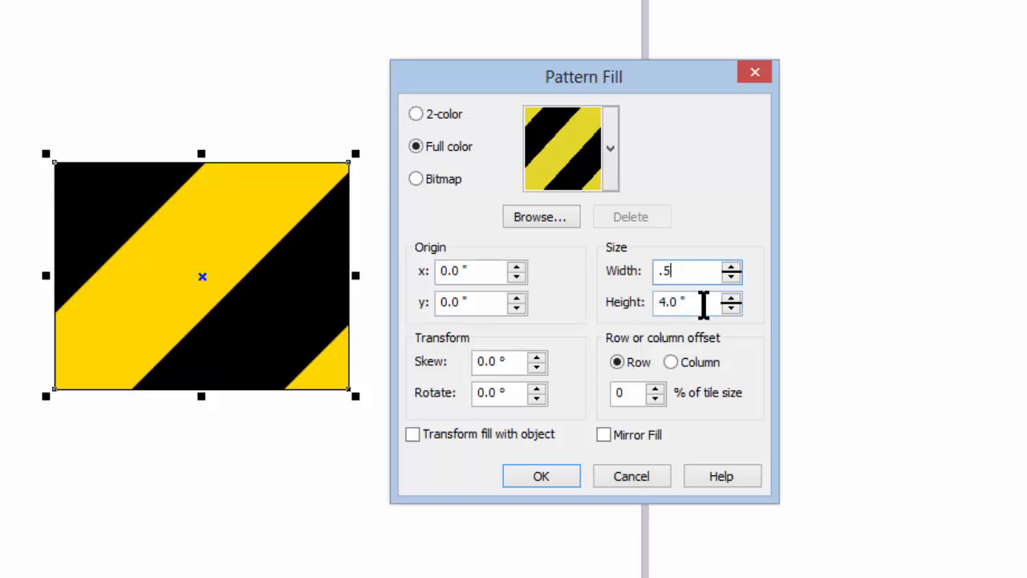
drag(703, 303, 630, 300)
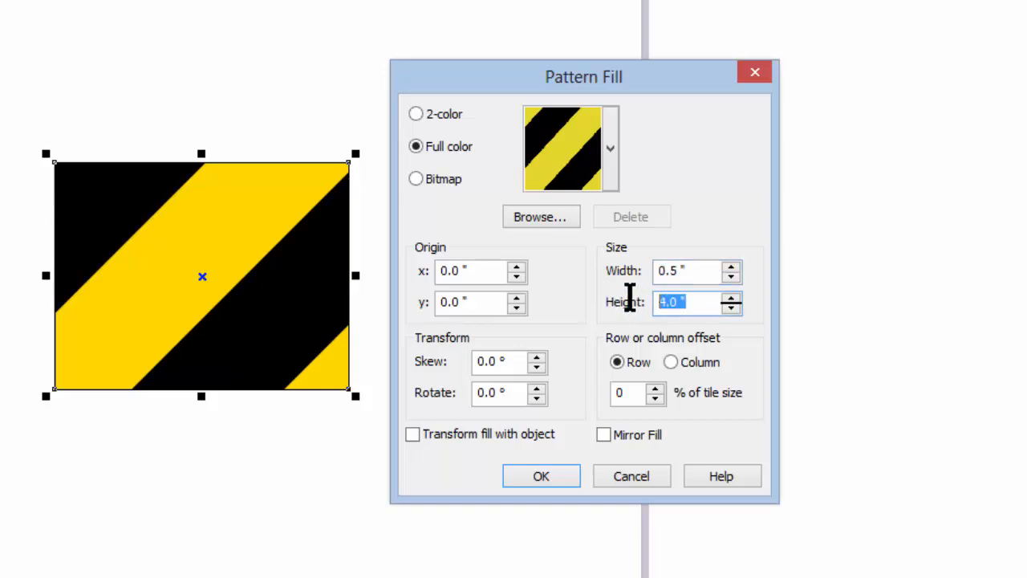
text(.5)
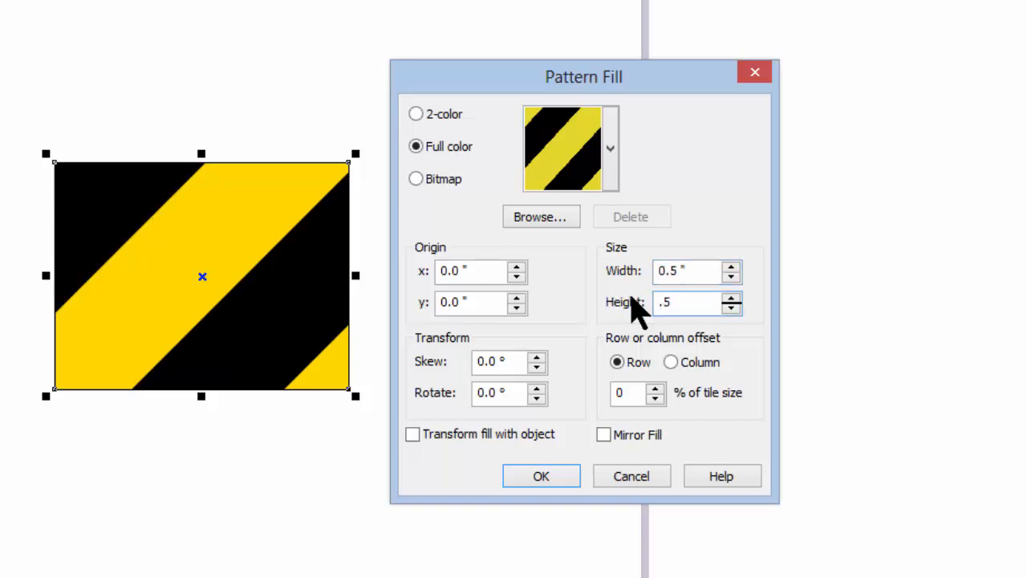
key(Return)
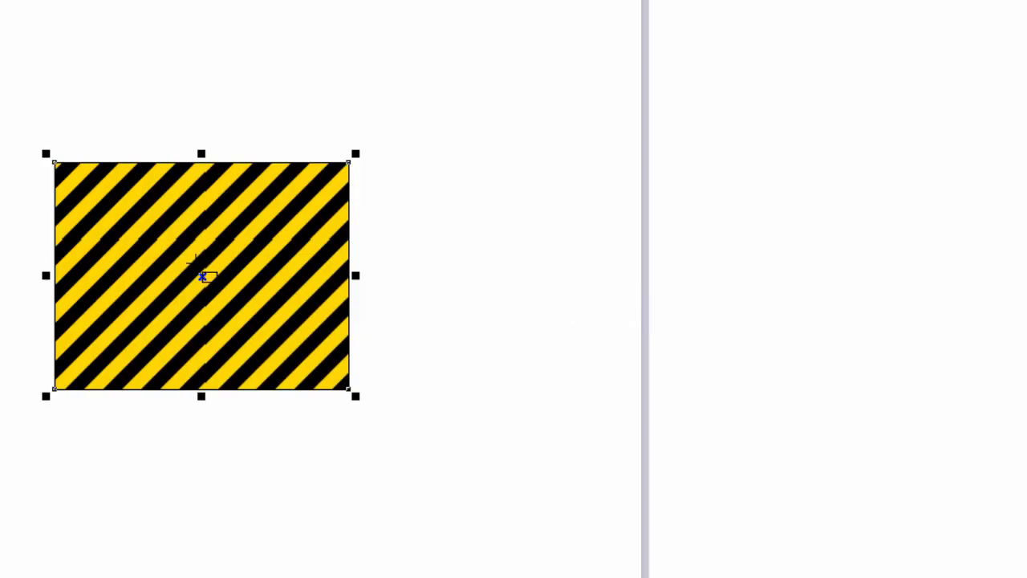
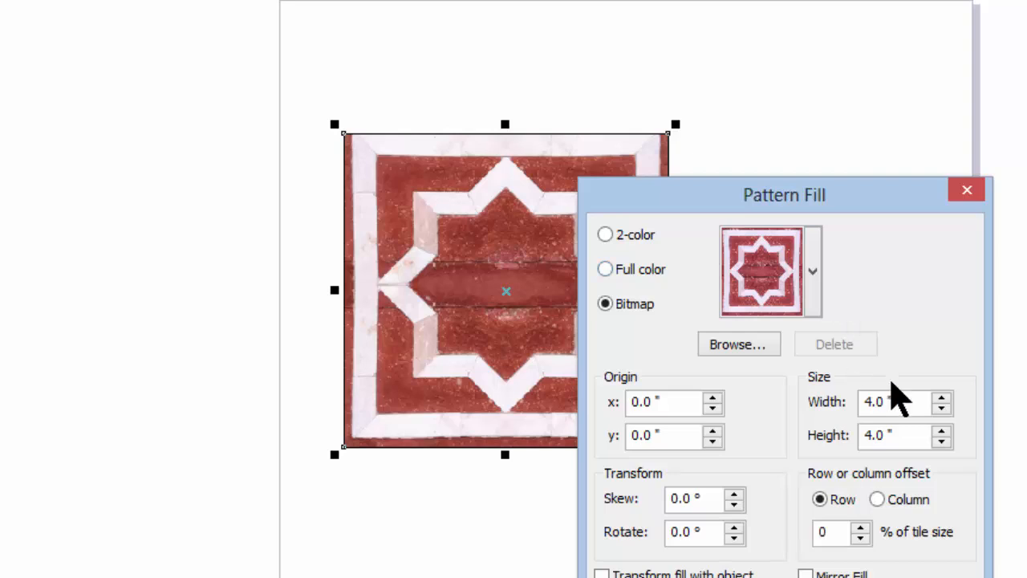
Step: Set the bitmap pattern's tile width and height to 4.25 inches
double_click(871, 394)
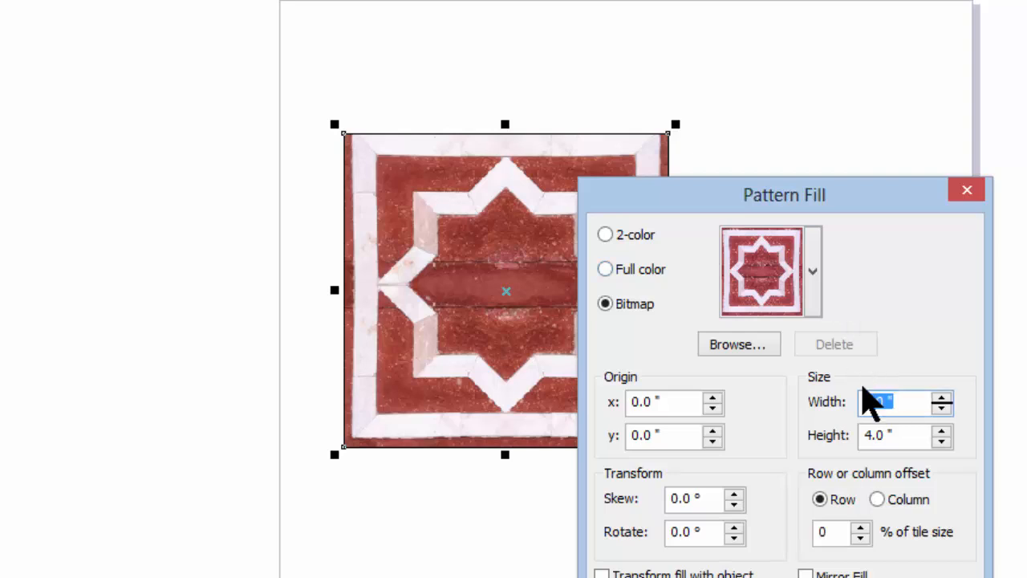
key(BackSpace)
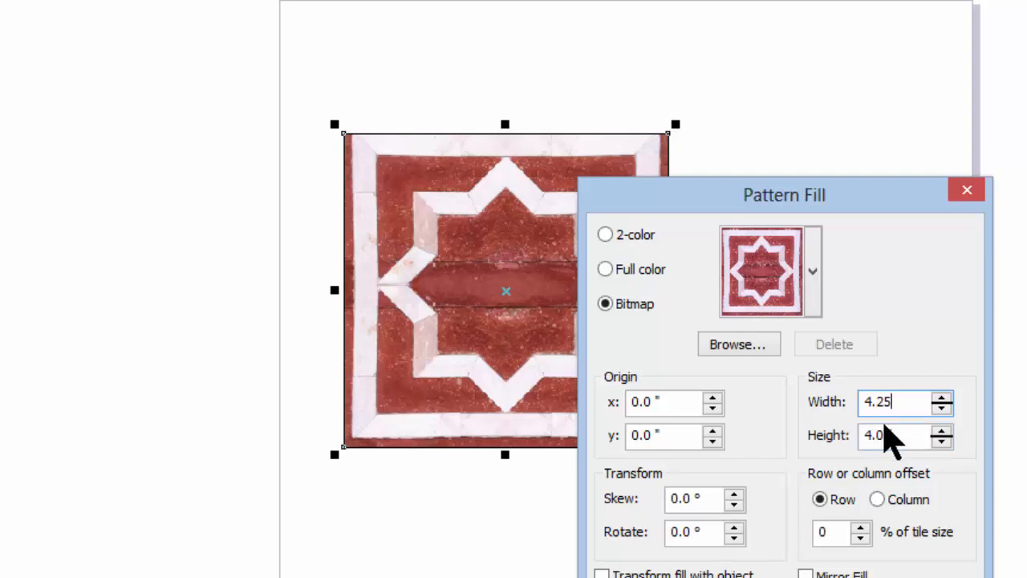
key(Tab)
text(4)
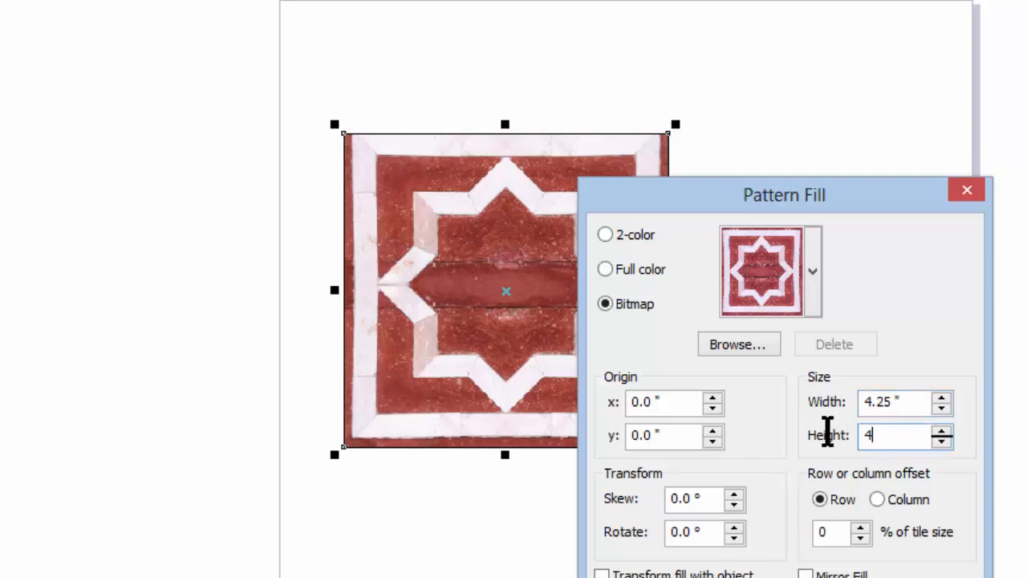
text(.25)
key(Return)
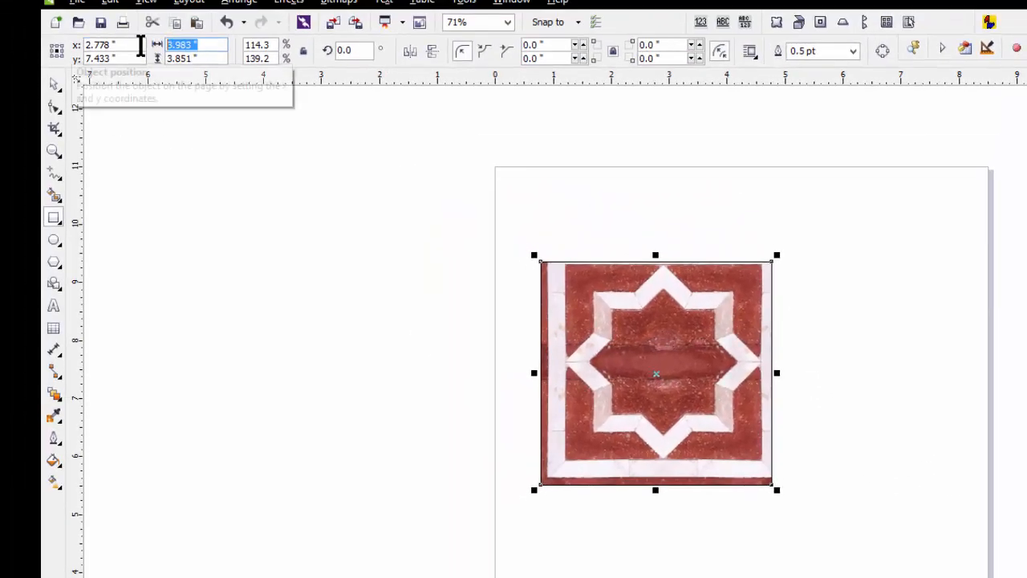
Step: Resize the rectangle to 4.25 by 4.25 inches to match the tile
text(4.25)
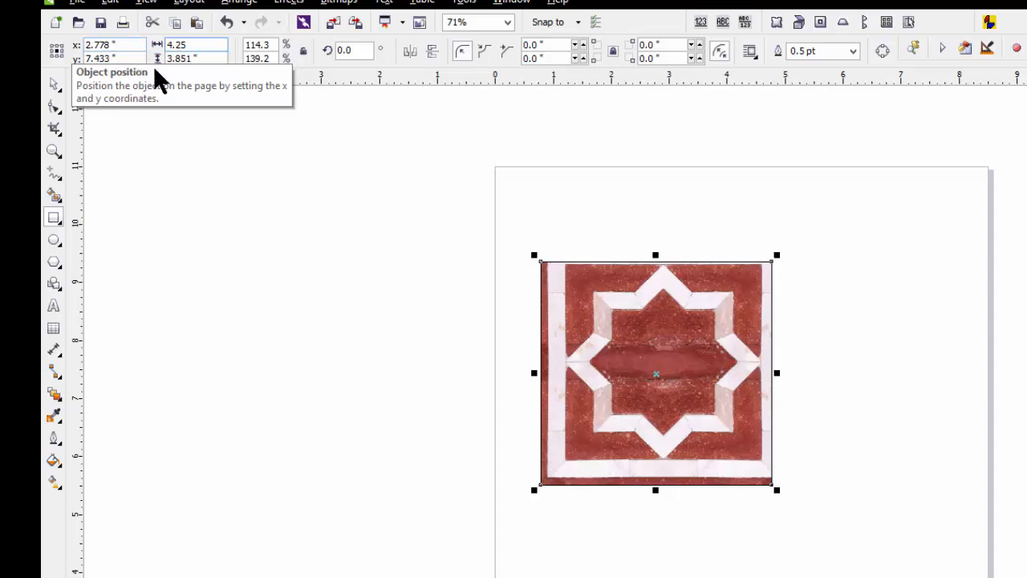
key(Tab)
text(4)
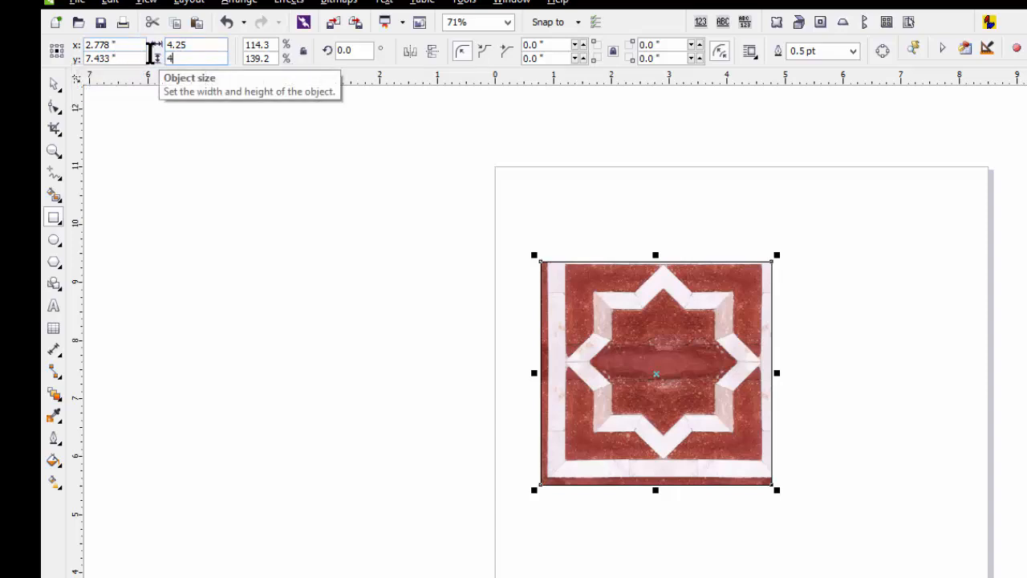
text(.25)
key(Return)
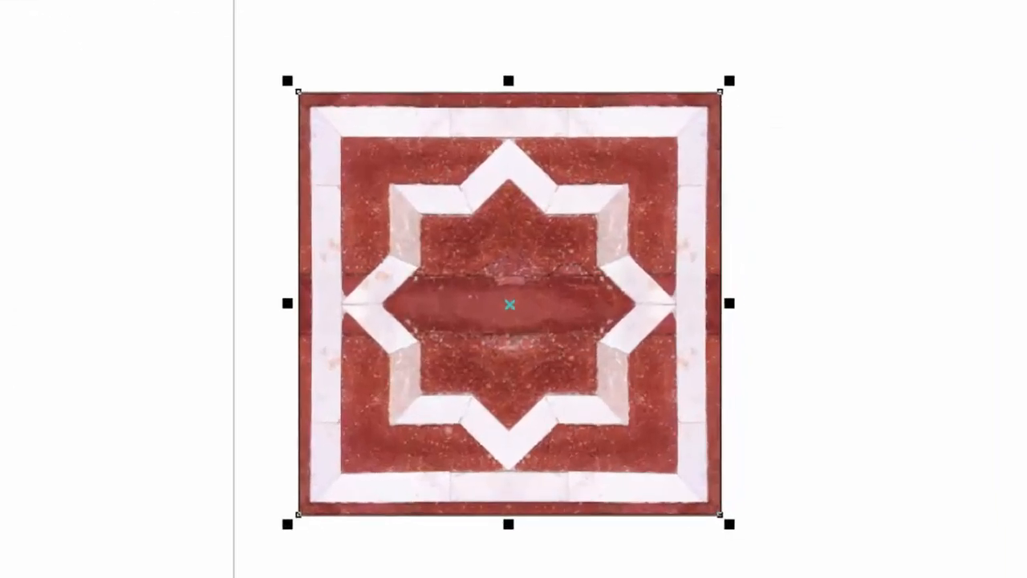
Step: Fill the rectangle with the chocolate candies bitmap pattern and stretch the rectangle wider and taller
click(2, 514)
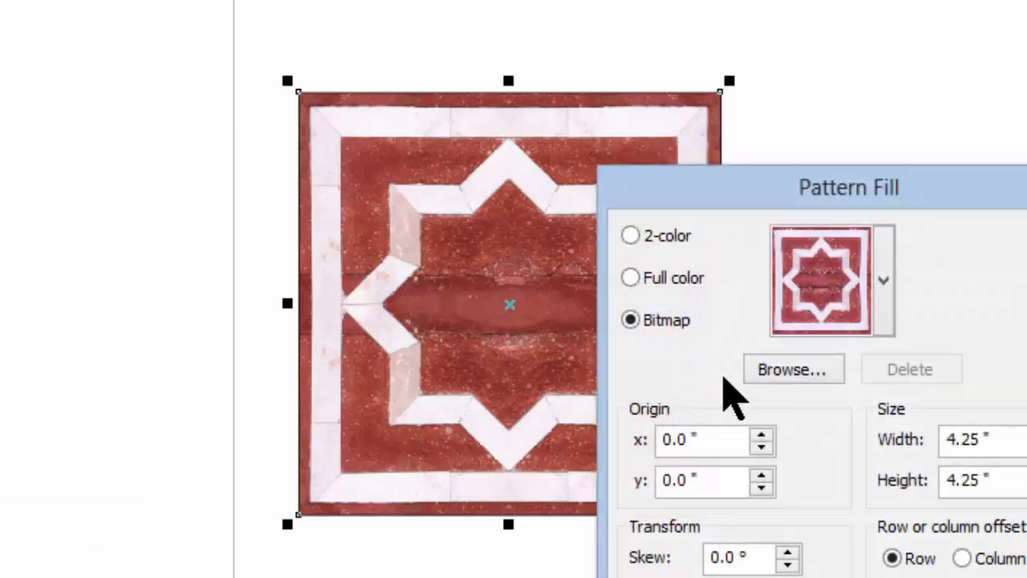
drag(874, 205, 999, 186)
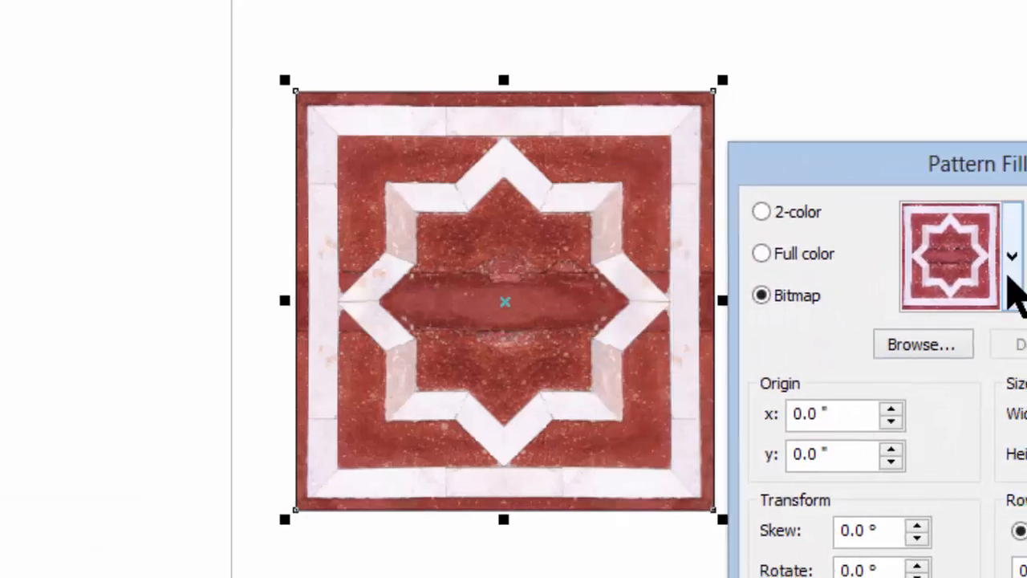
click(1015, 293)
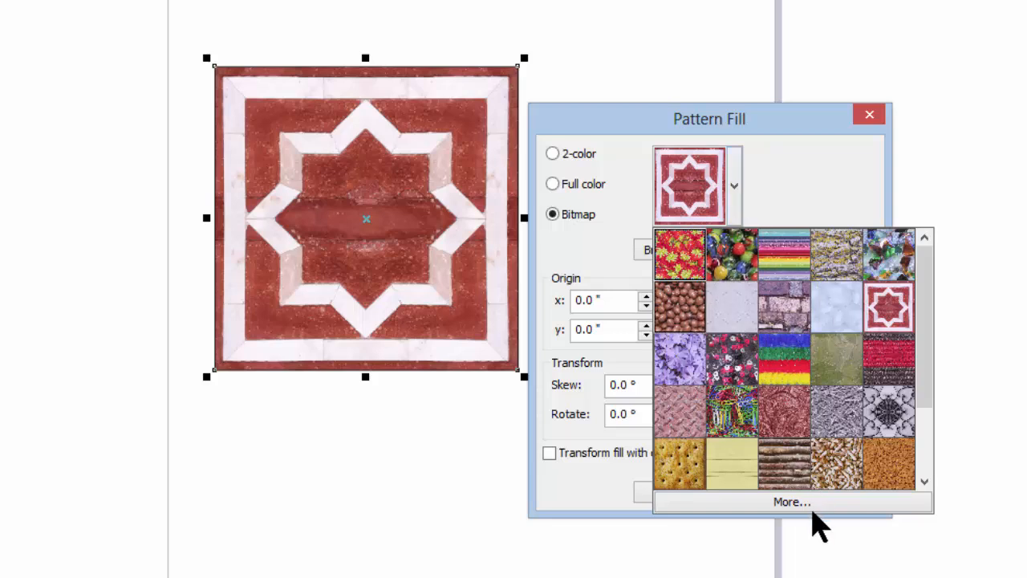
click(676, 325)
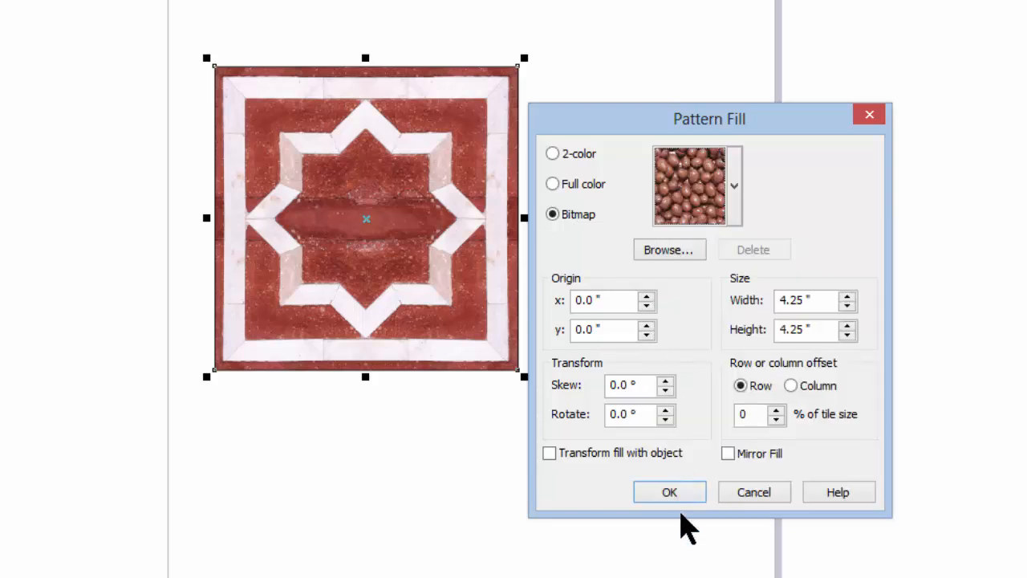
click(683, 493)
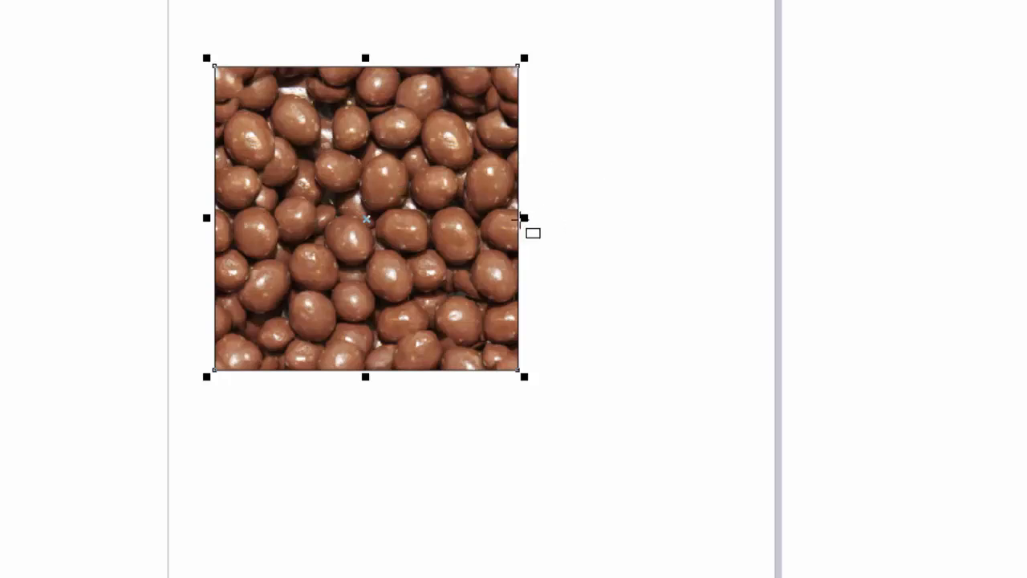
drag(525, 218, 838, 185)
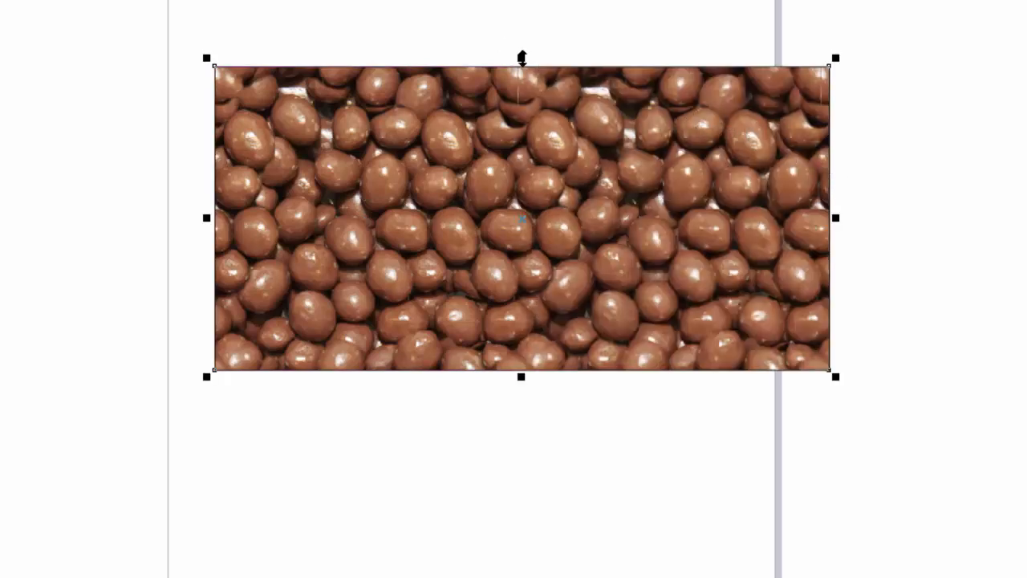
drag(522, 57, 522, 0)
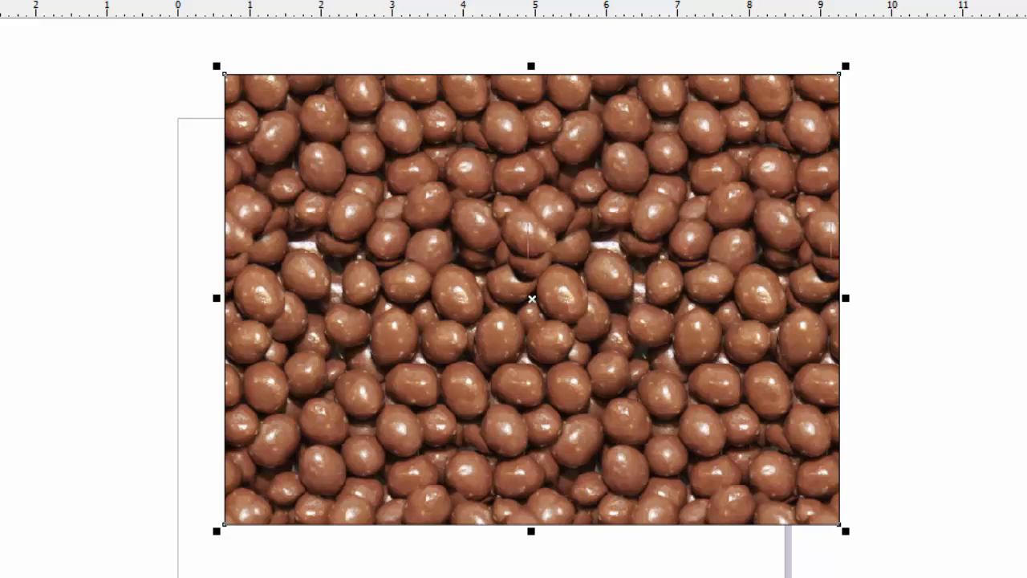
Step: Switch the rectangle's fill to the cobblestone bitmap pattern
click(1, 529)
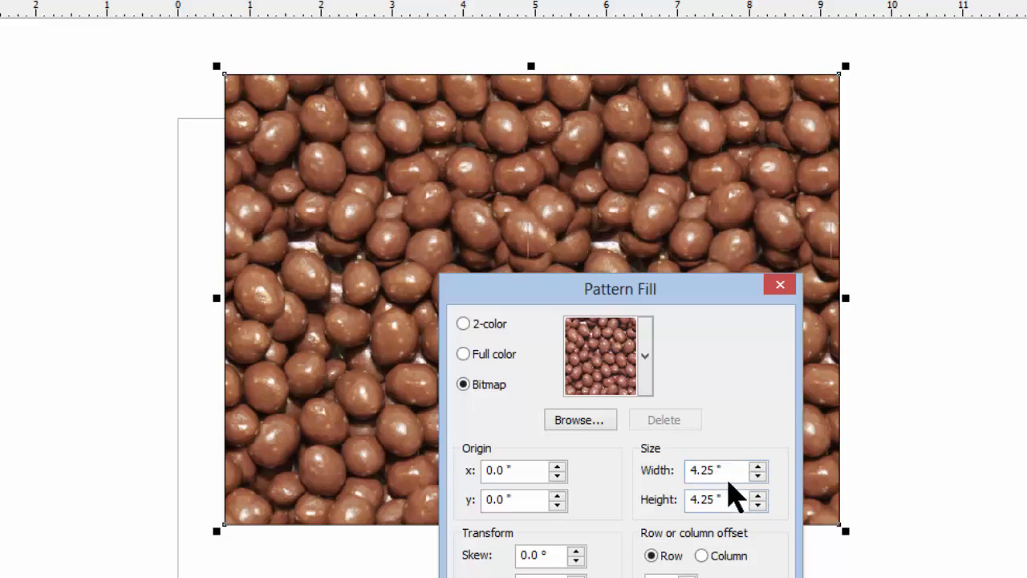
click(645, 361)
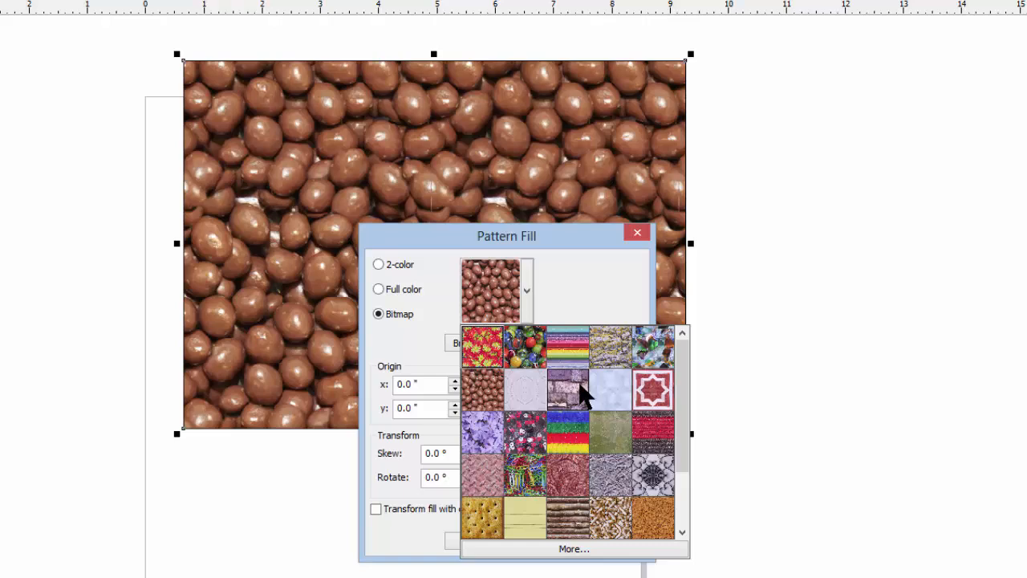
click(583, 393)
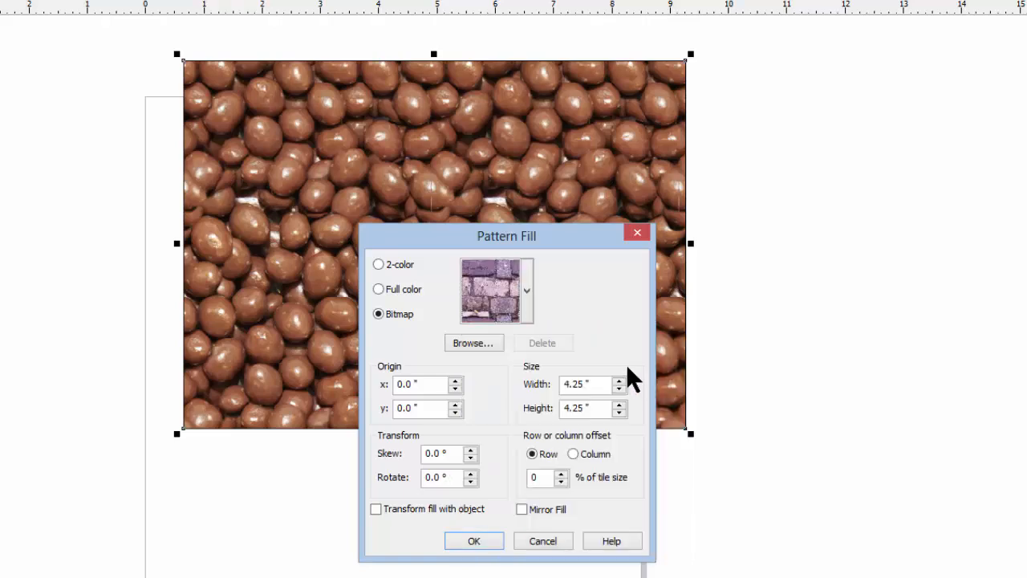
click(473, 540)
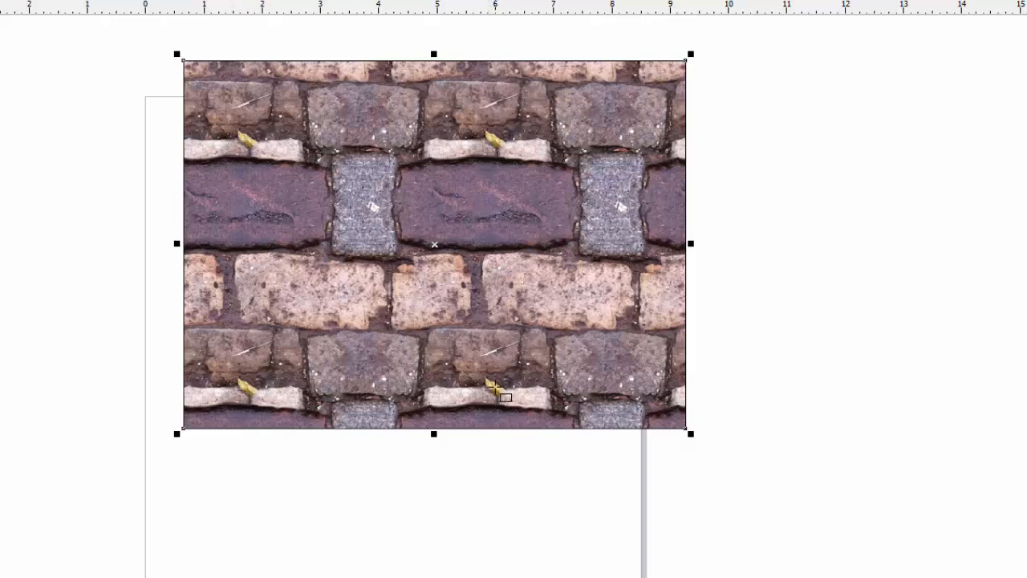
Step: Stretch the cobblestone-filled rectangle further to the right and downward
drag(690, 243, 882, 226)
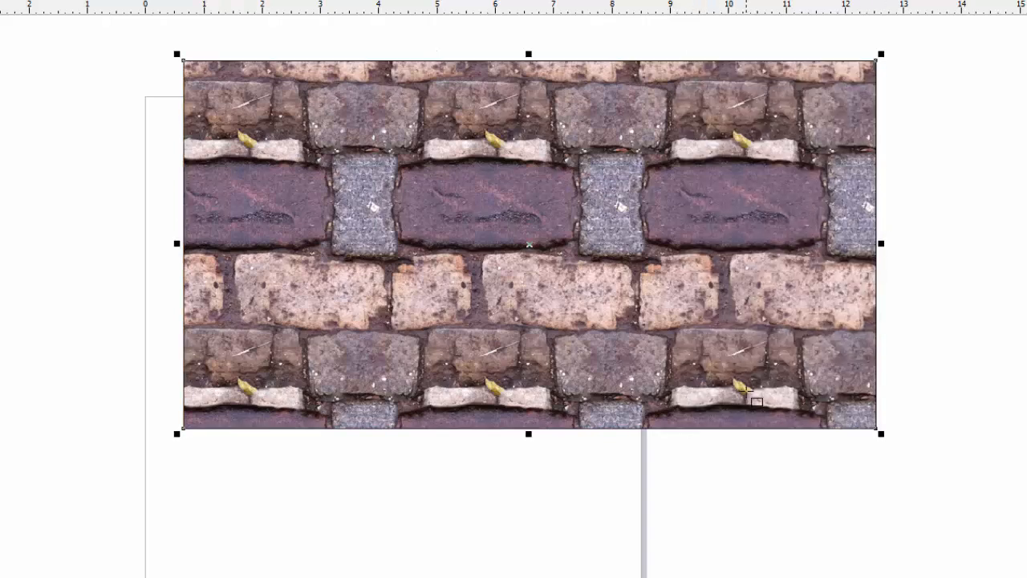
drag(882, 243, 997, 243)
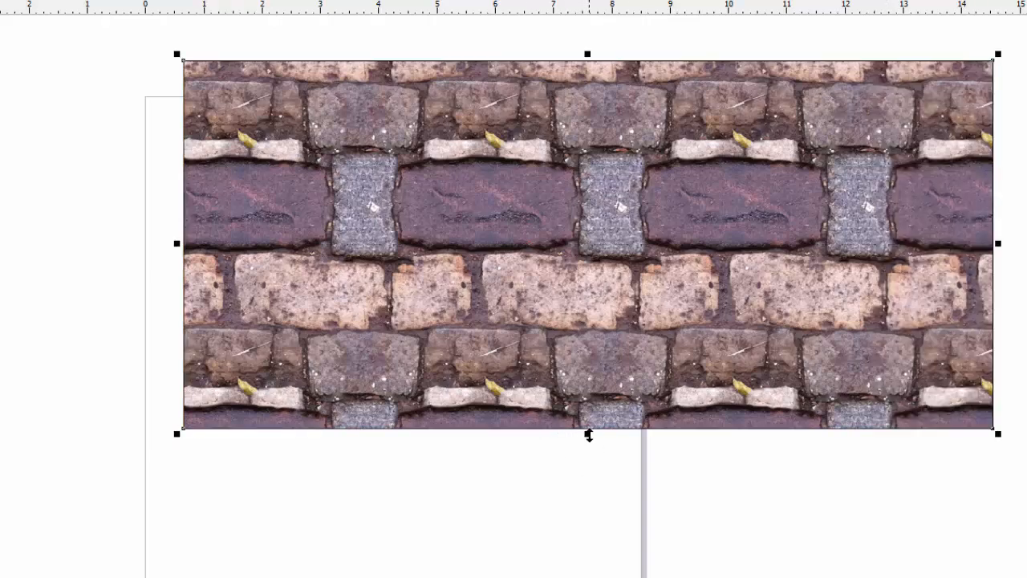
drag(587, 434, 553, 576)
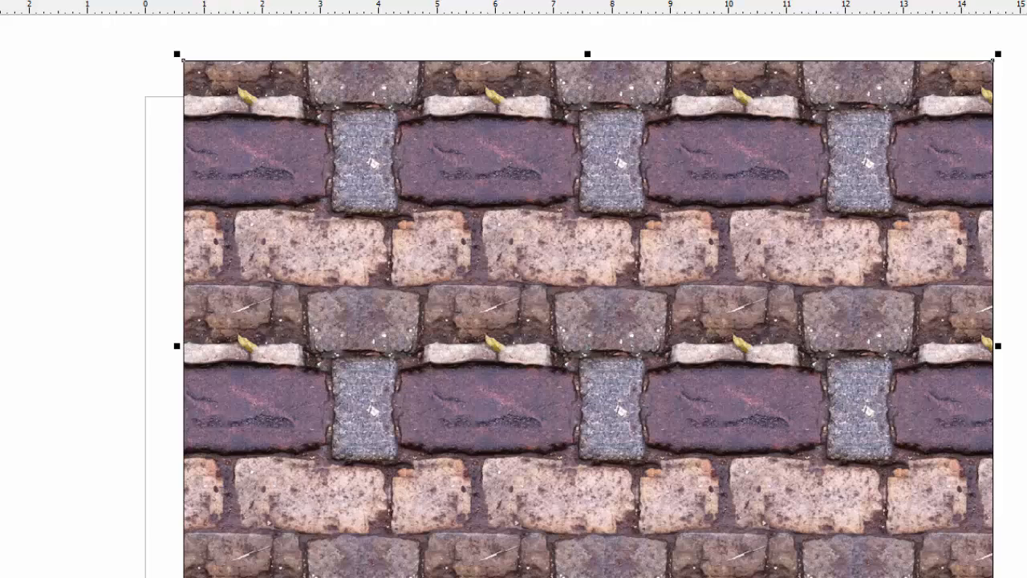
Step: Replace the fill with the red brick bitmap pattern, acknowledging the content notice, and move the rectangle left
click(30, 351)
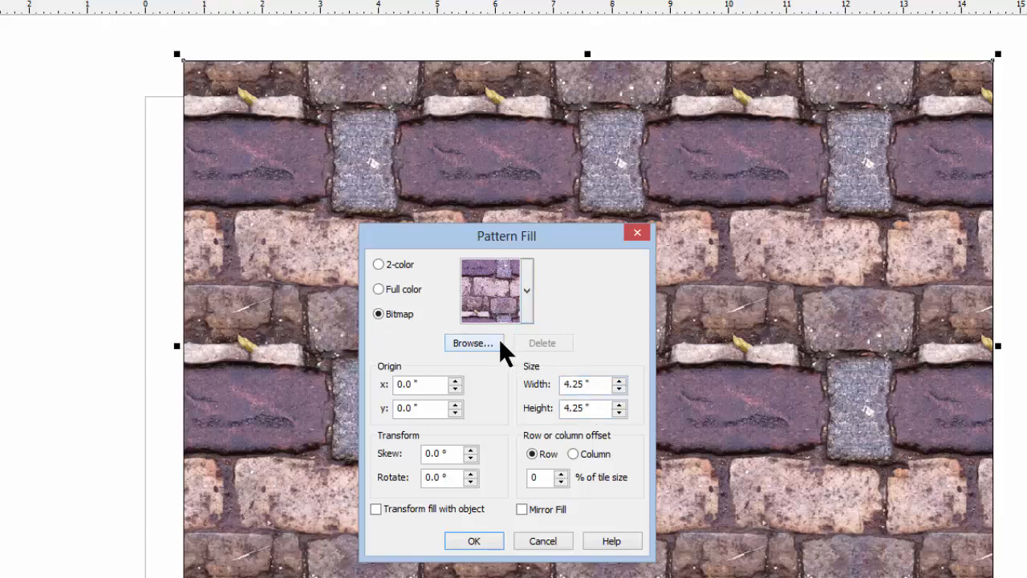
click(527, 297)
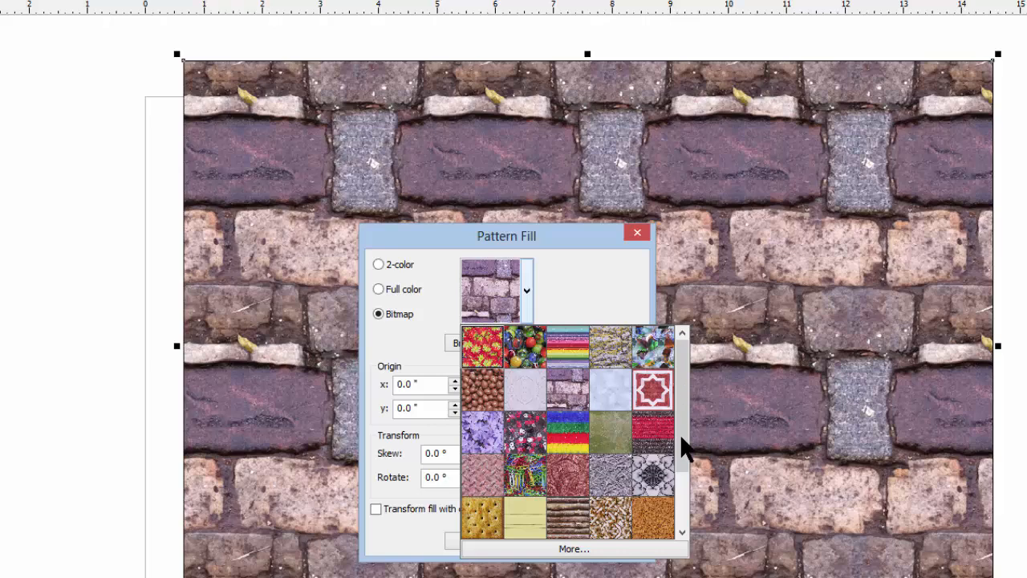
scroll(566, 519, down, 2)
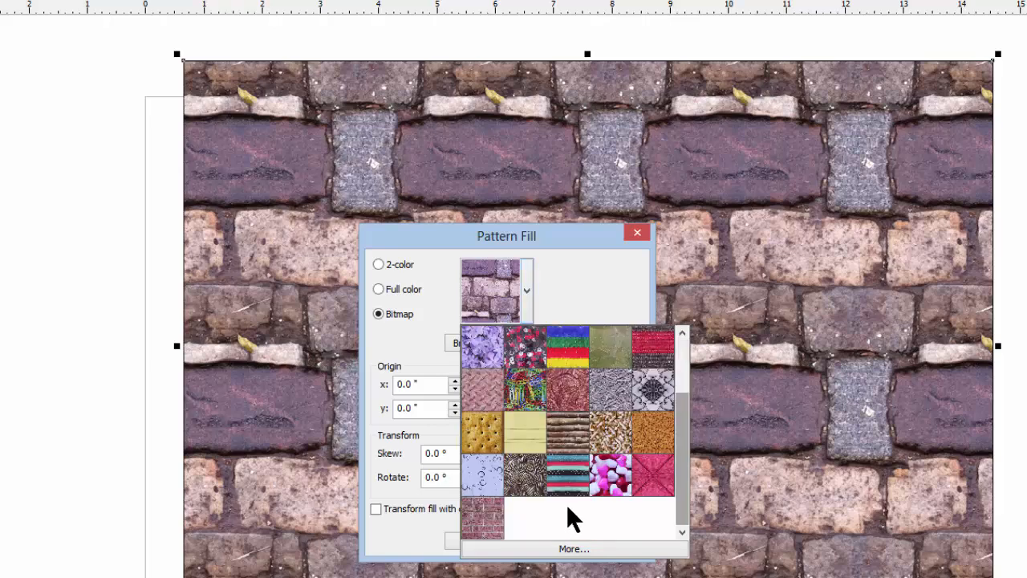
click(481, 515)
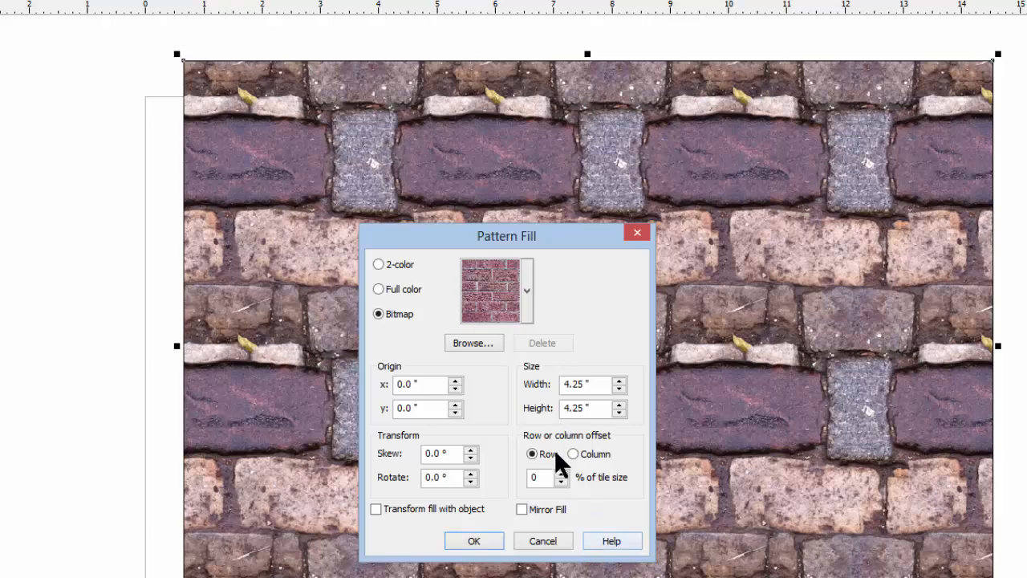
click(485, 543)
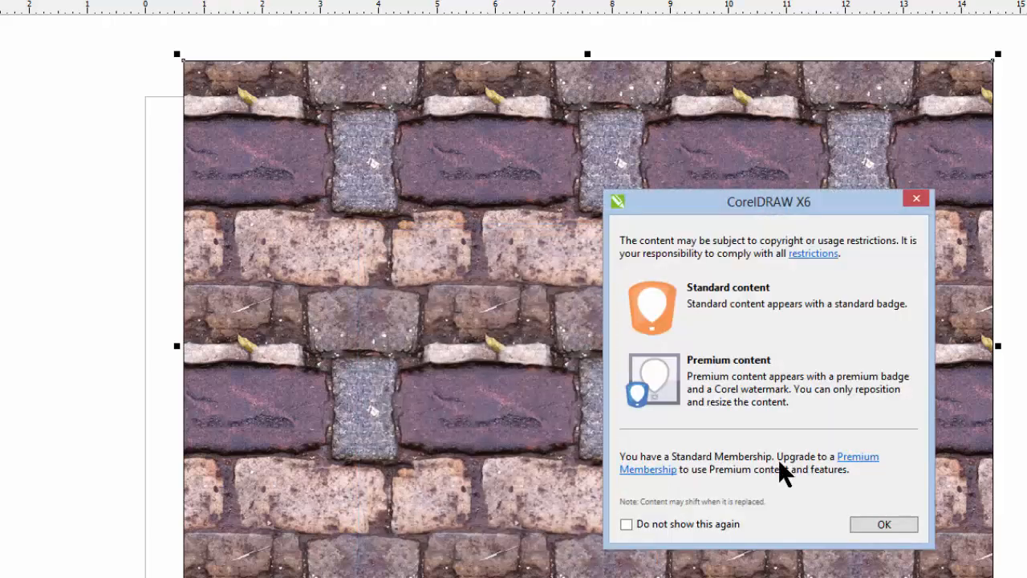
click(877, 526)
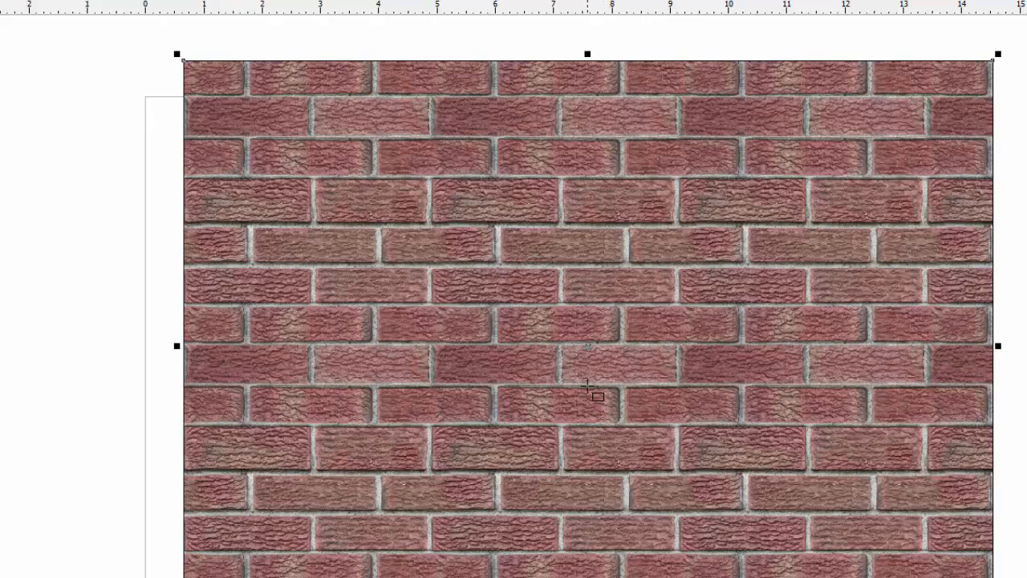
drag(587, 346, 387, 388)
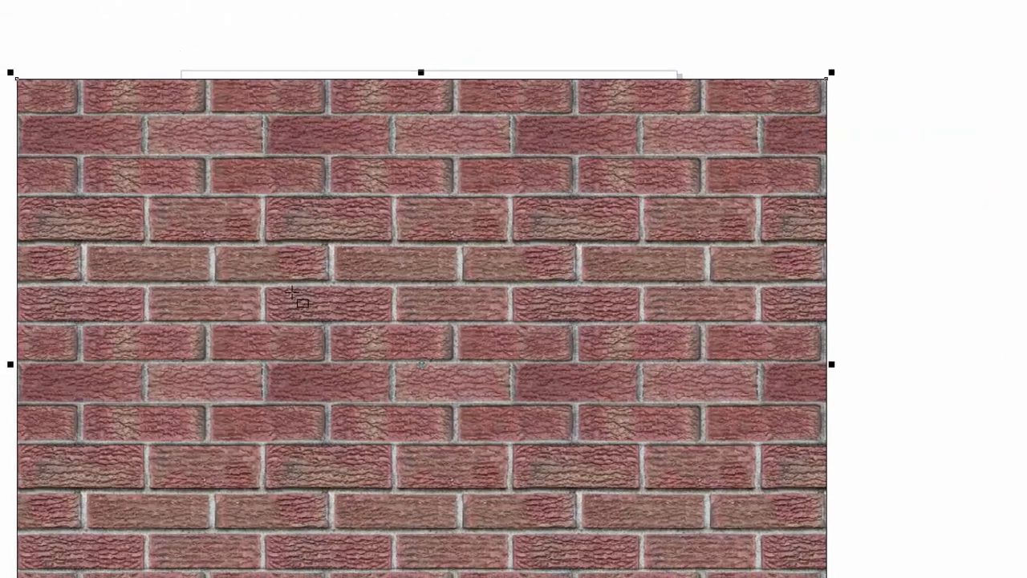
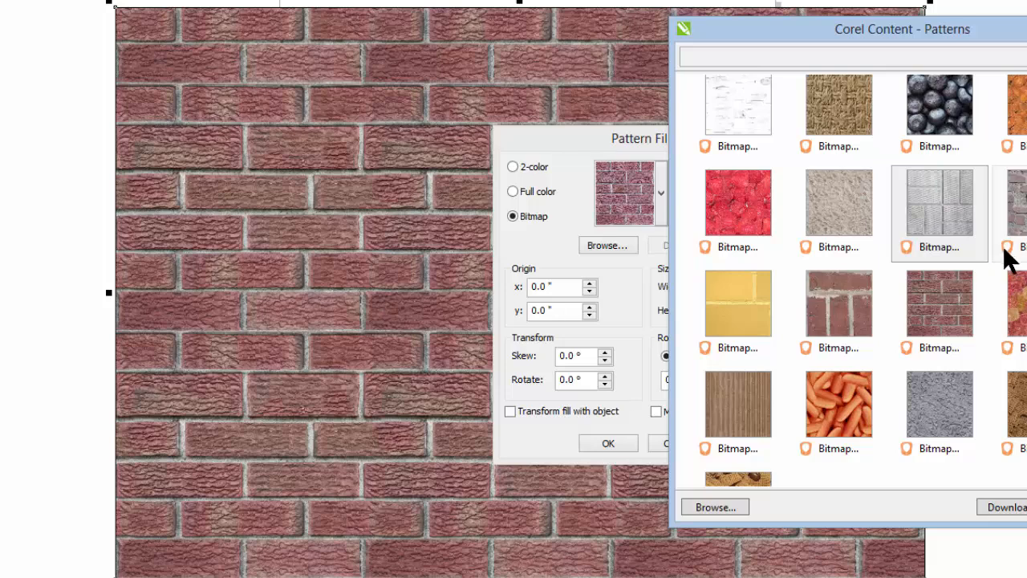
Step: Fill the rectangle with Bitmap Pattern 010, the tree bark pattern, from the online content and acknowledge the content notice
scroll(987, 153, up, 3)
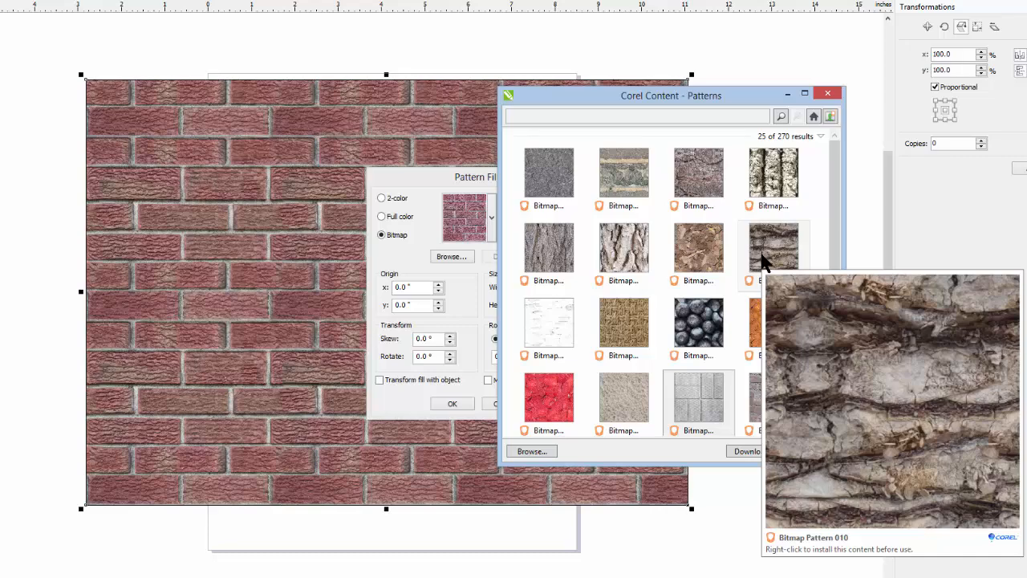
scroll(762, 261, down, 1)
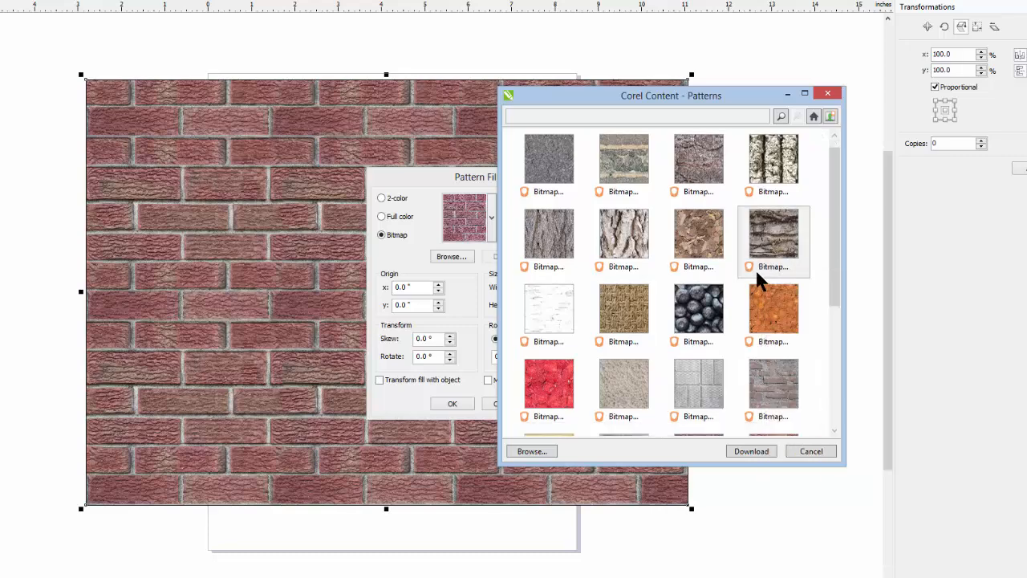
click(761, 451)
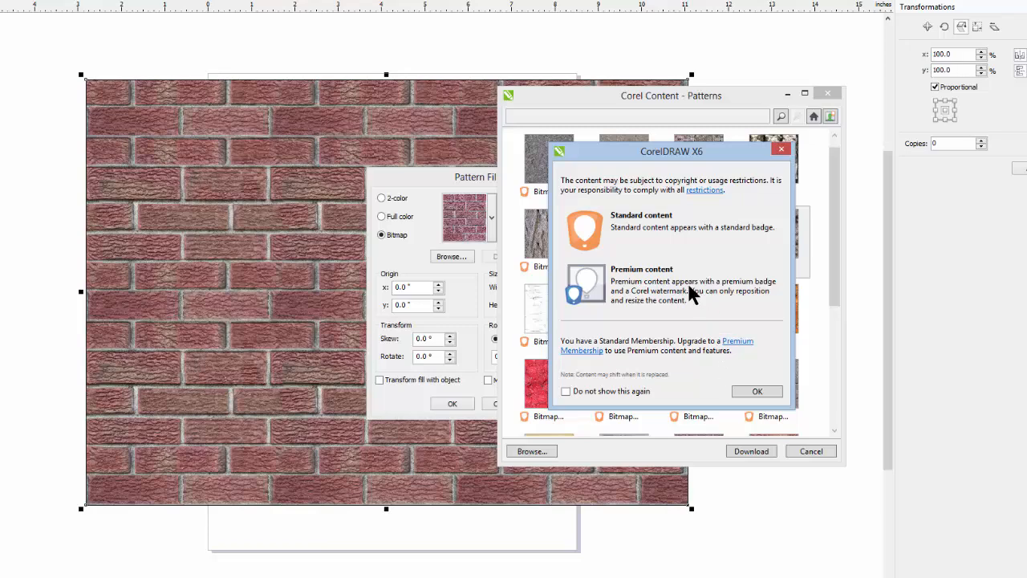
key(Return)
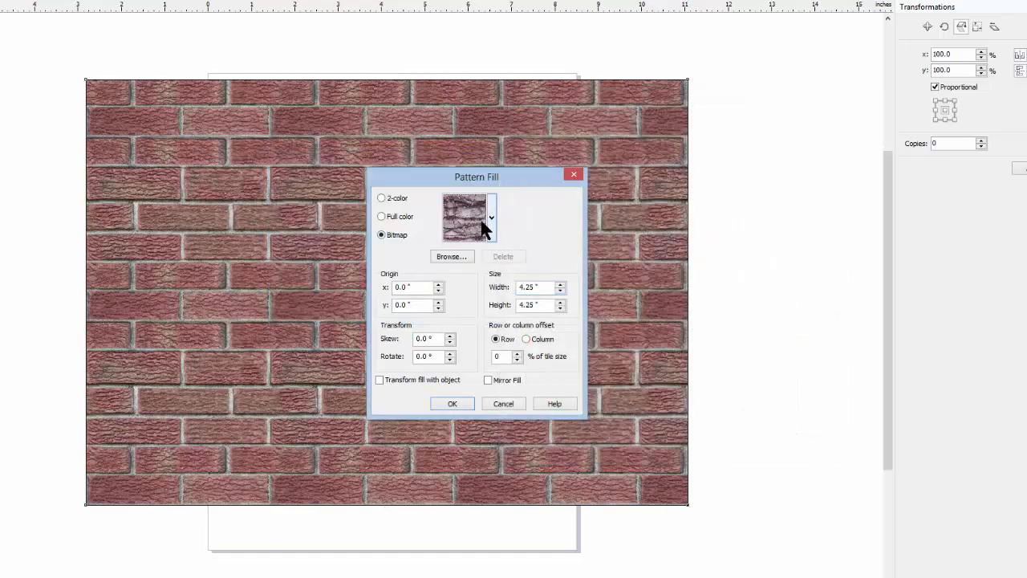
click(452, 404)
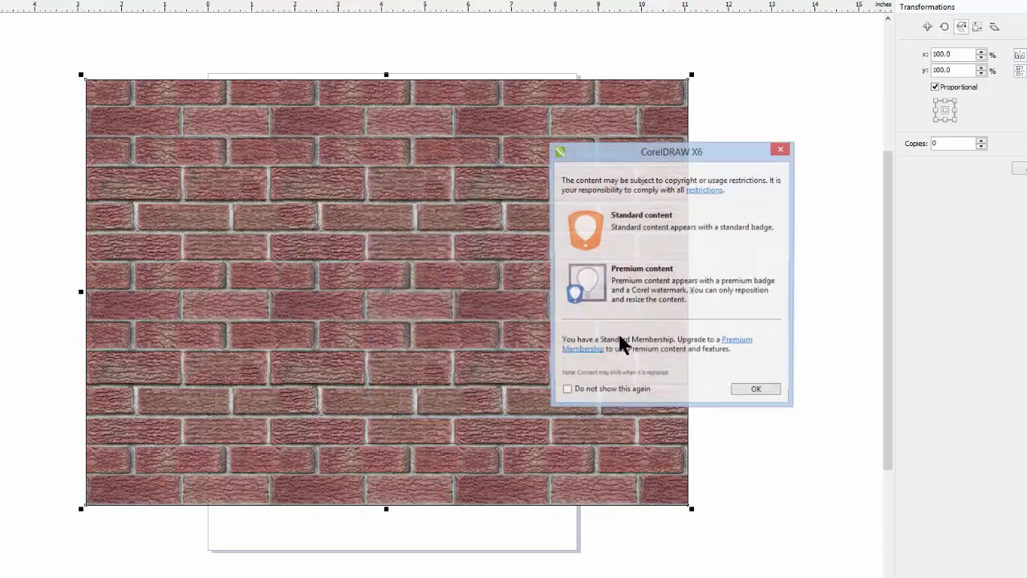
click(754, 391)
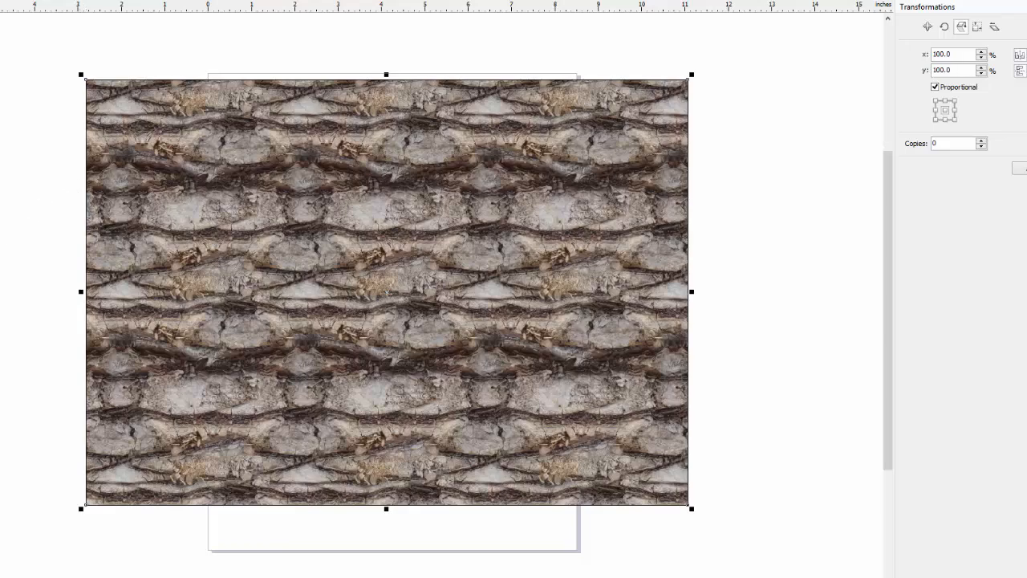
Step: Import the photo DSC_0178 from the Congregational Church images folder and apply it as the rectangle's bitmap pattern fill
click(0, 319)
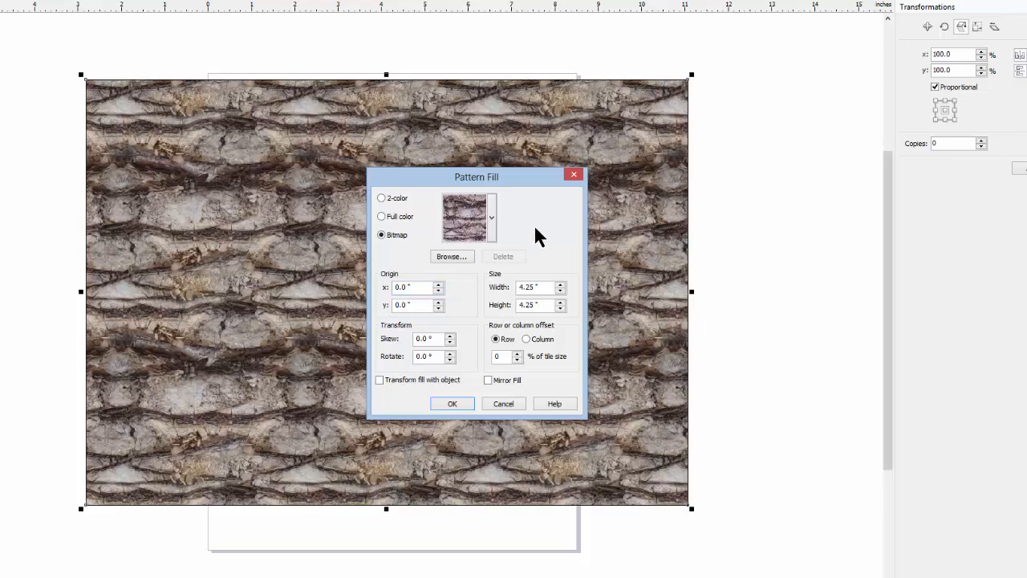
click(453, 257)
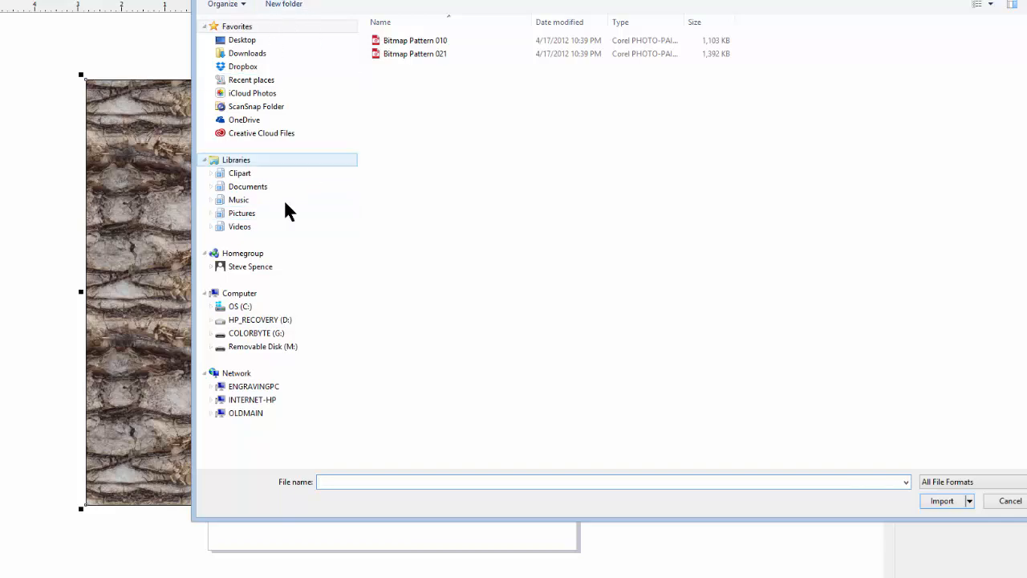
click(243, 306)
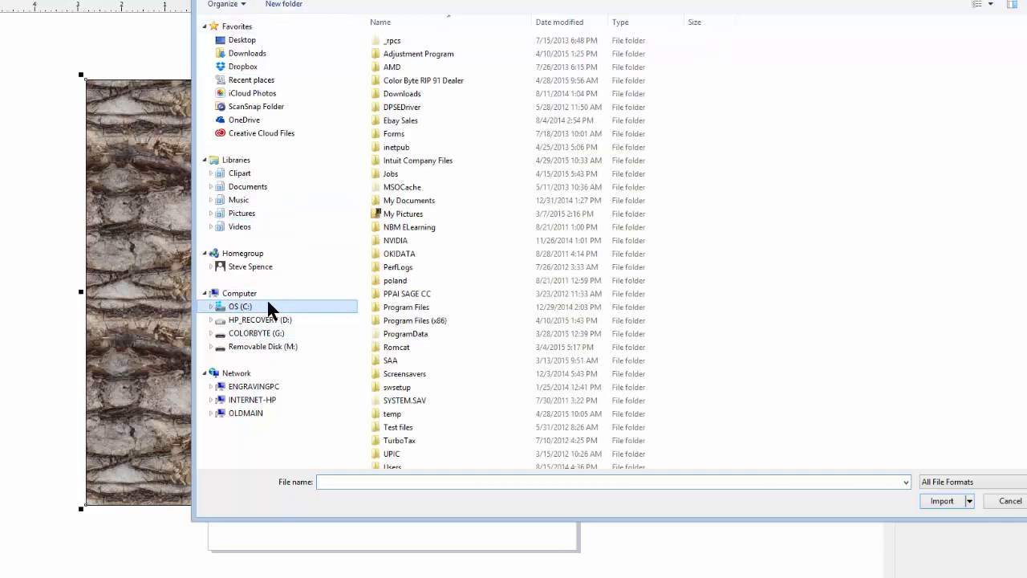
double_click(447, 196)
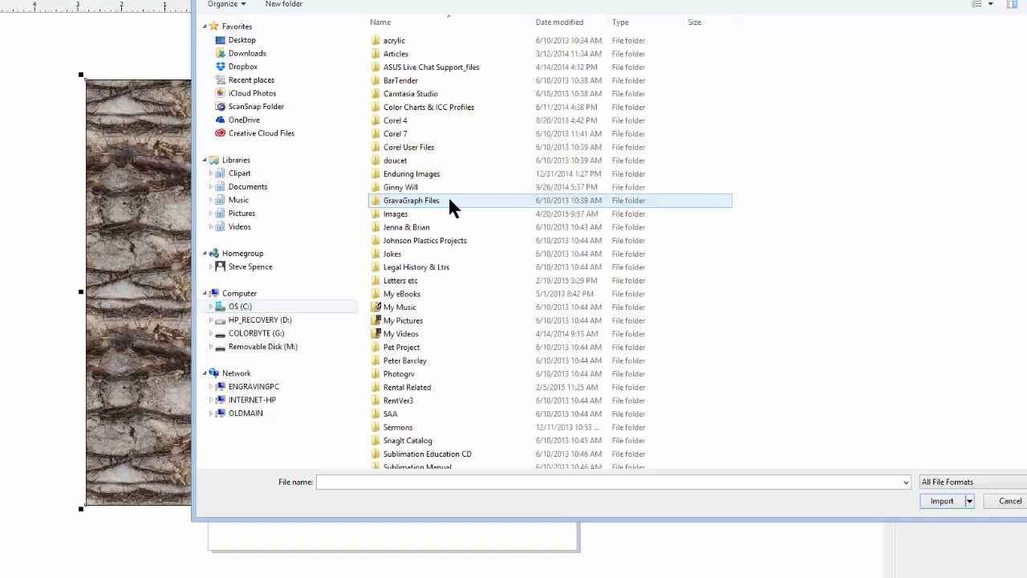
click(443, 212)
double_click(444, 213)
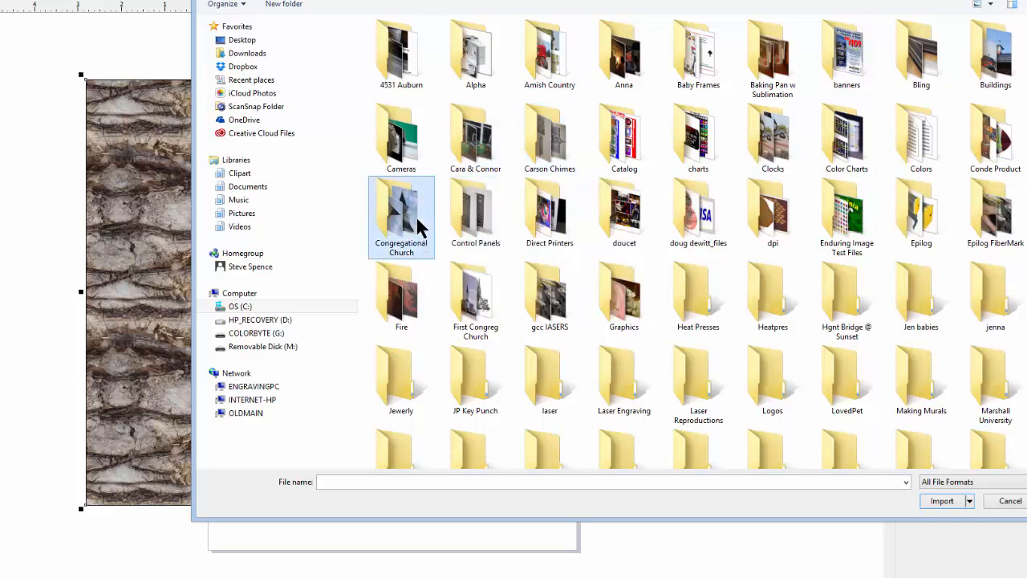
double_click(416, 215)
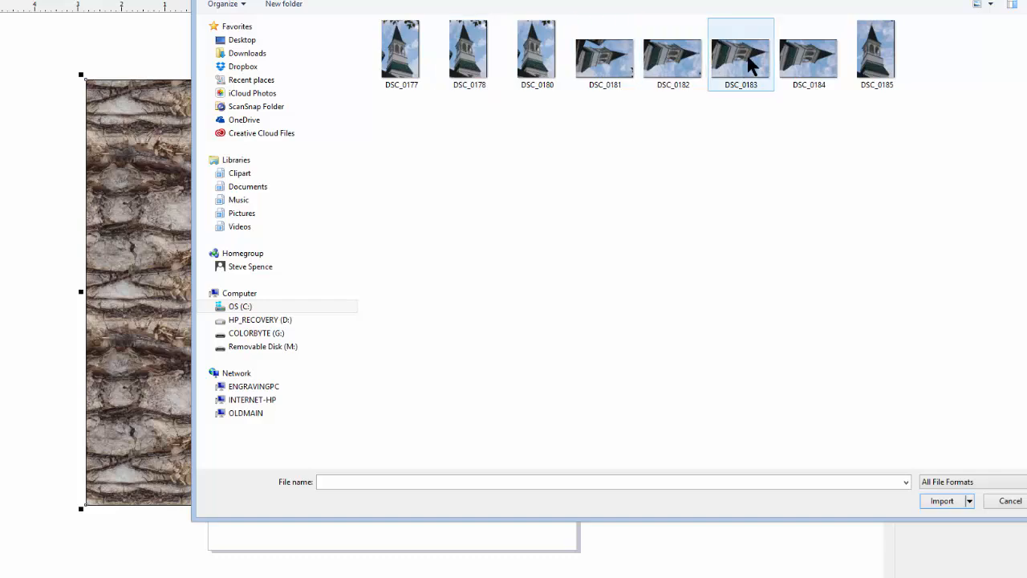
click(474, 71)
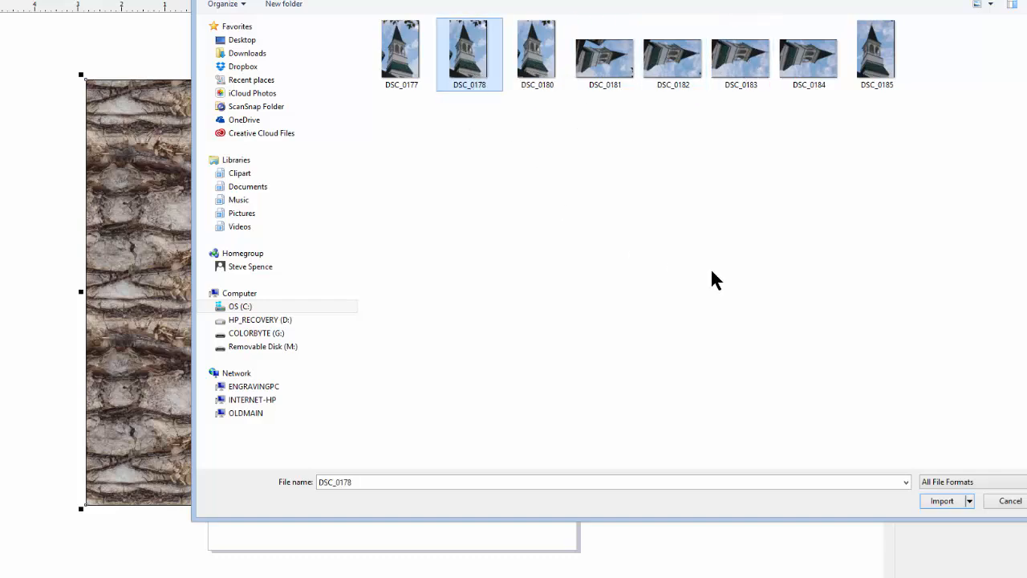
click(936, 503)
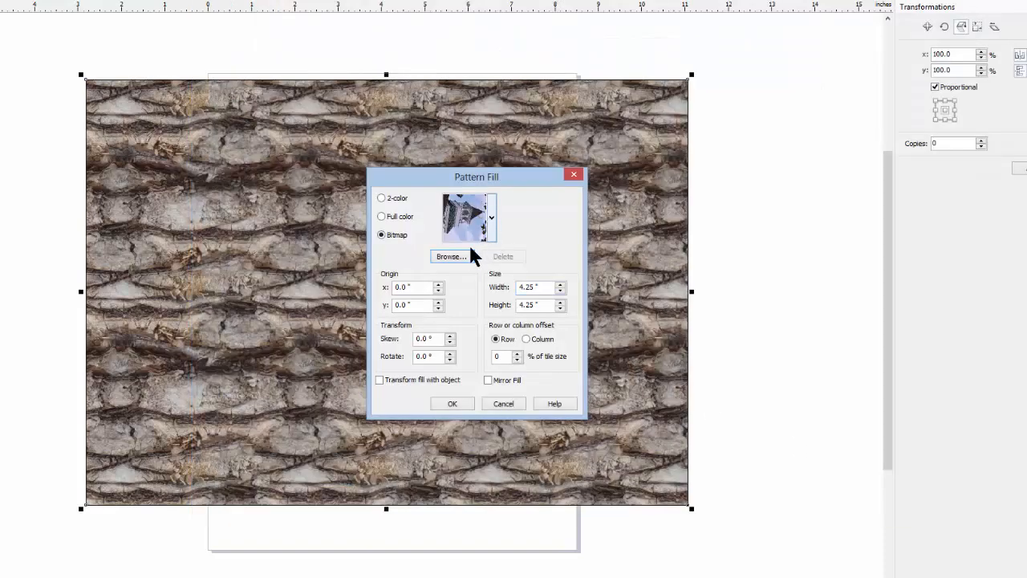
click(453, 403)
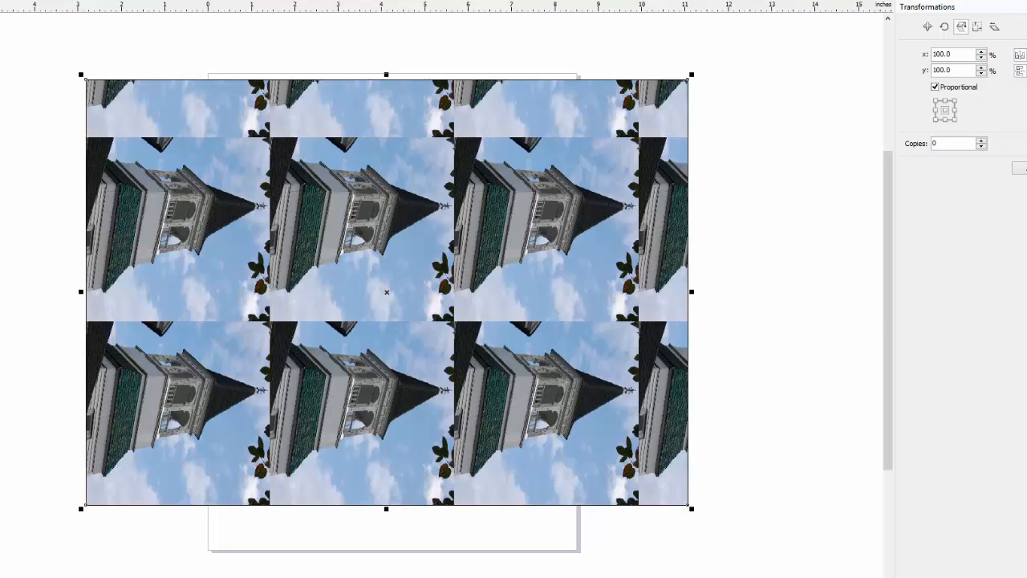
Step: Rotate the church photo pattern in the rectangle by 90 degrees
click(1, 292)
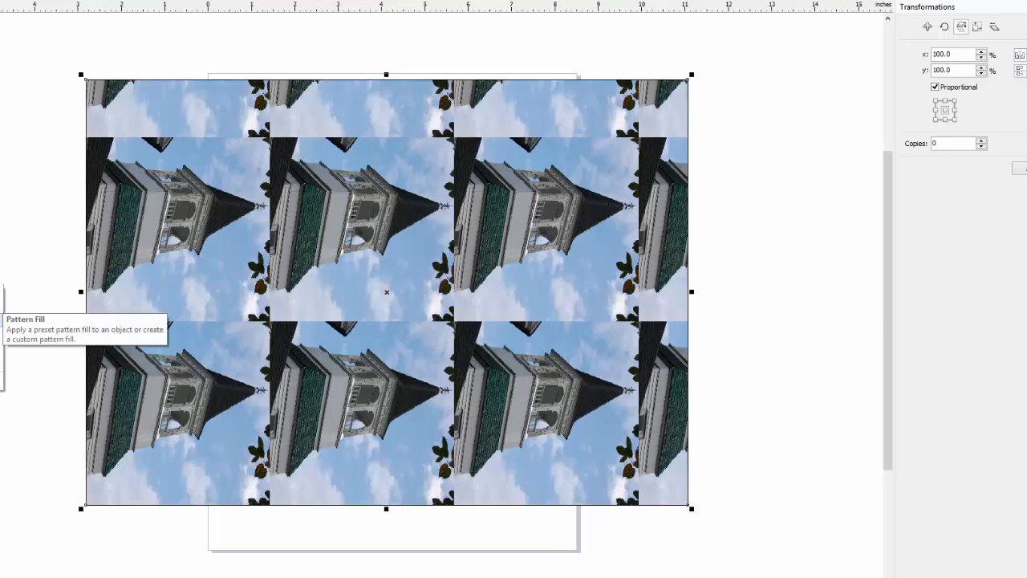
click(3, 308)
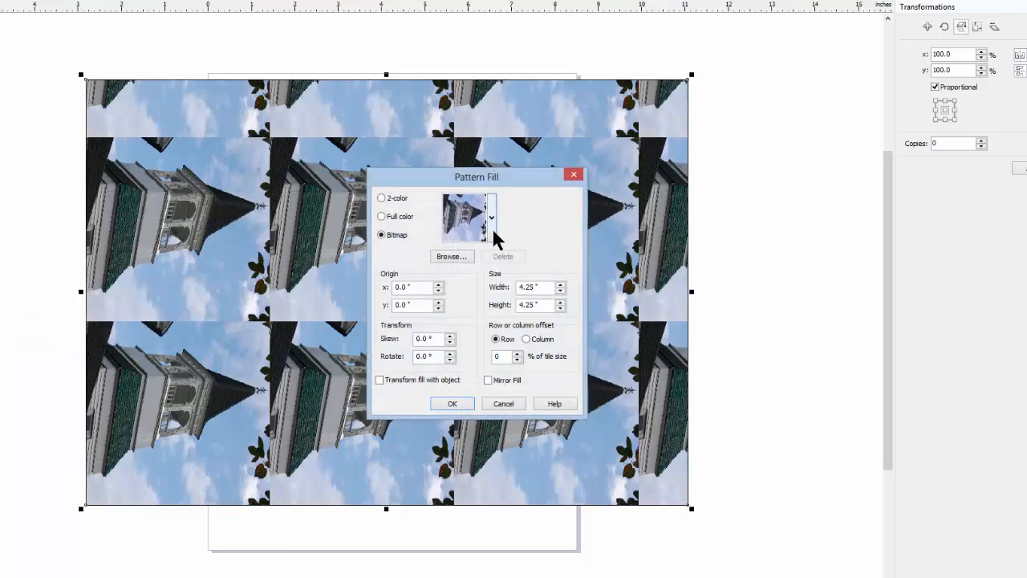
drag(440, 356, 403, 356)
text(90)
click(463, 404)
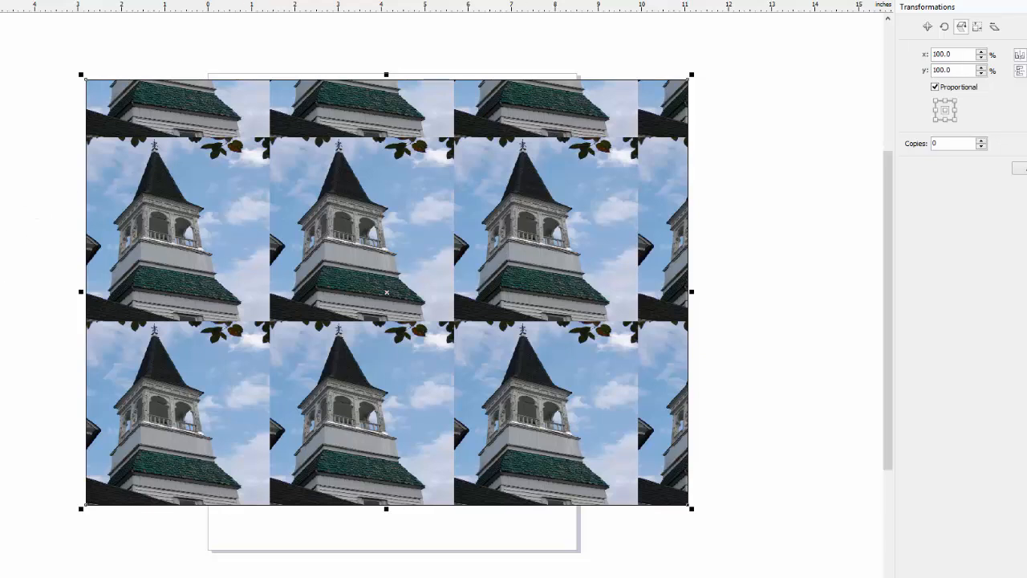
Step: Set the rectangle's church pattern tile size to 1 inch wide and 1 inch high
click(0, 290)
click(1, 320)
drag(542, 287, 502, 306)
text(11)
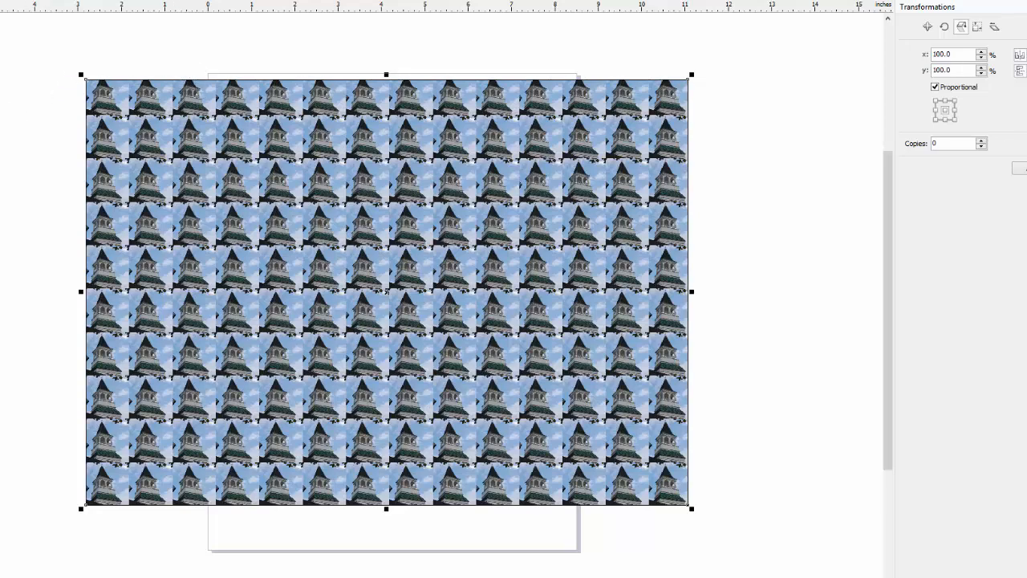
Step: Add the artistic text "FIRST CHURCH" on two lines beside the rectangle and enlarge it proportionally
key(F8)
click(29, 183)
text(FIRST )
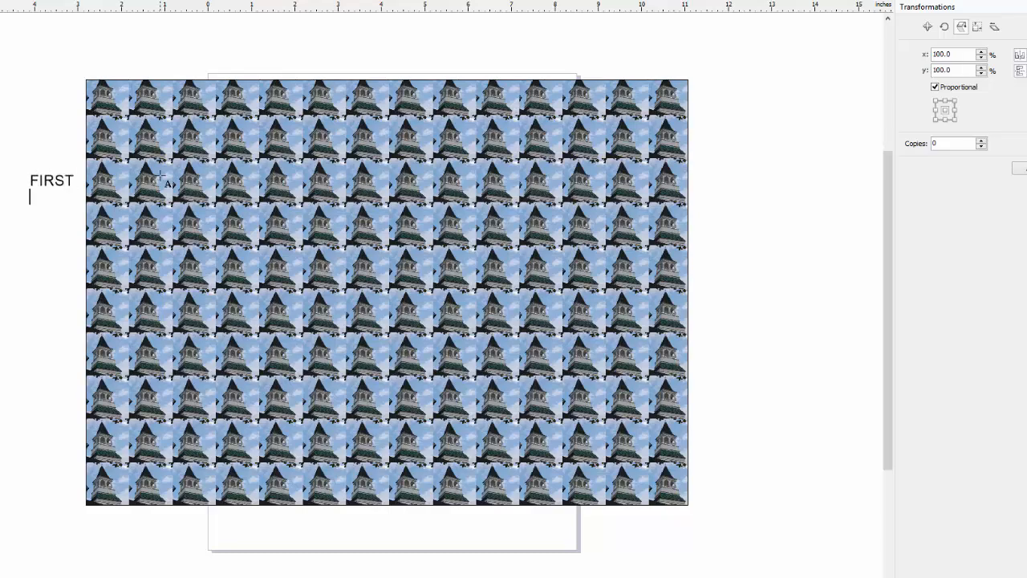
text(CHURCH)
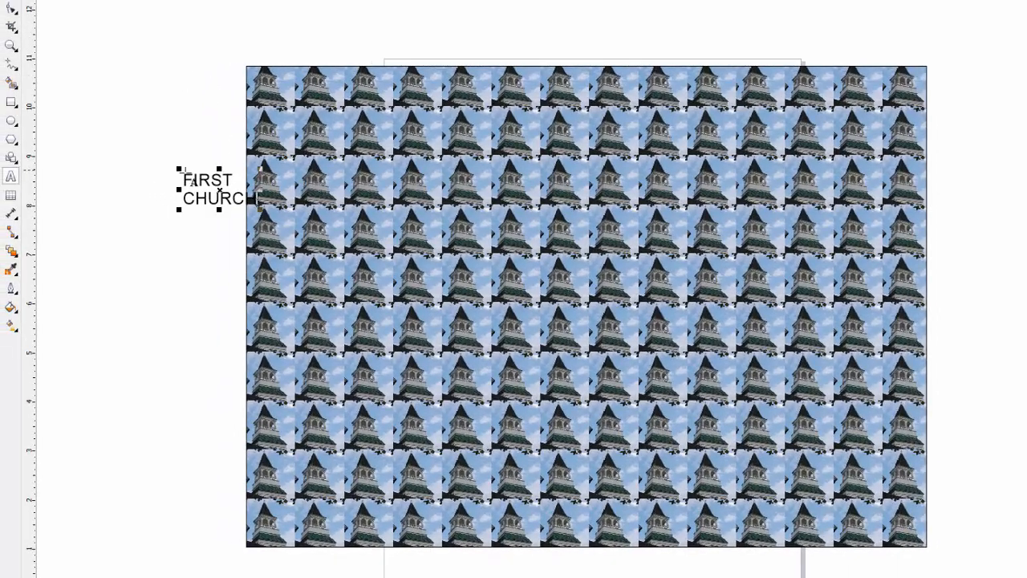
drag(178, 168, 115, 103)
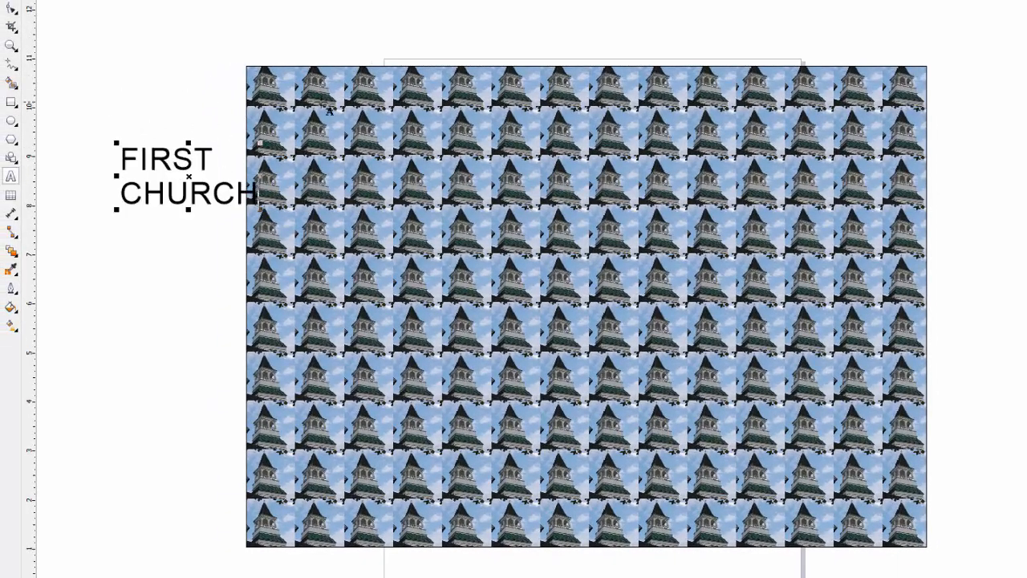
Step: Delete the pattern-filled rectangle and move the FIRST CHURCH text onto the upper part of the page
click(13, 8)
click(384, 147)
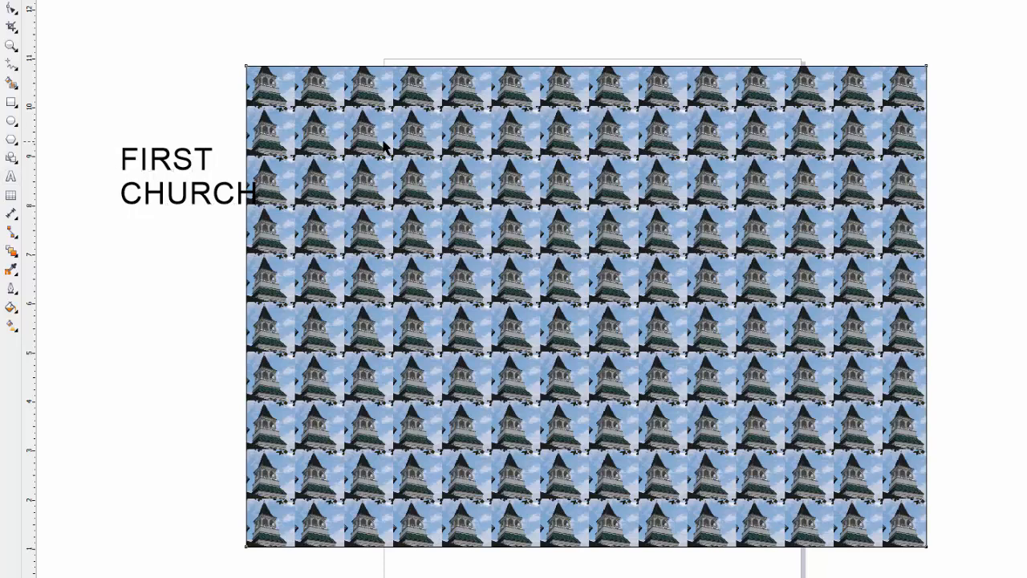
key(Delete)
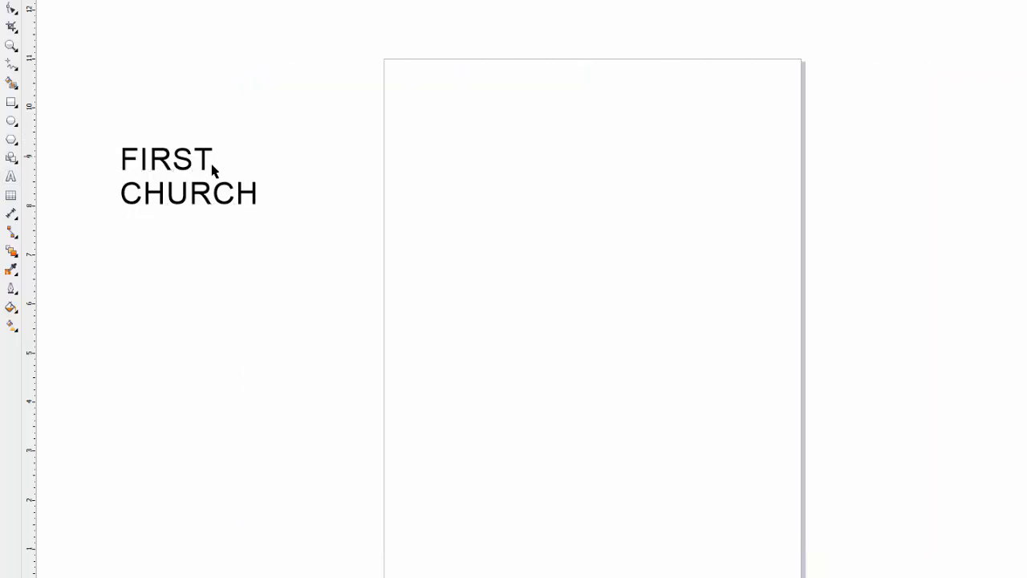
drag(207, 166, 596, 192)
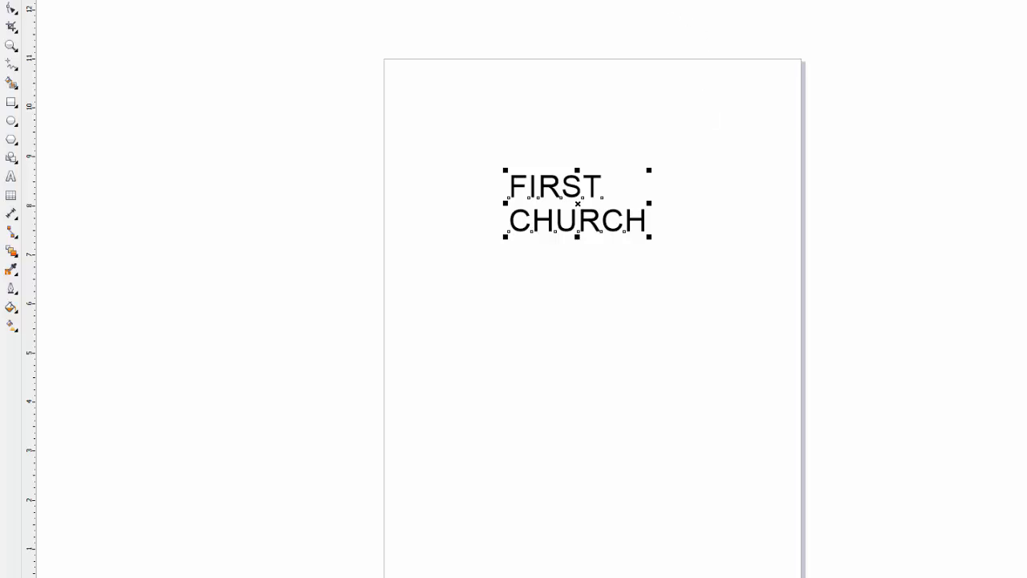
Step: Format the FIRST CHURCH text as center-aligned Arial Black with a black outline and no fill
click(588, 11)
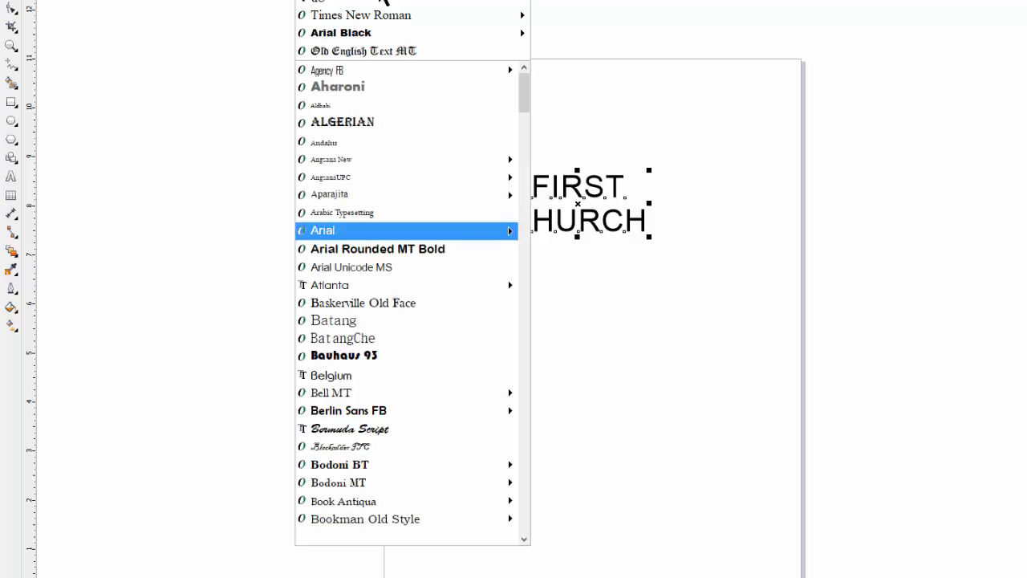
click(384, 34)
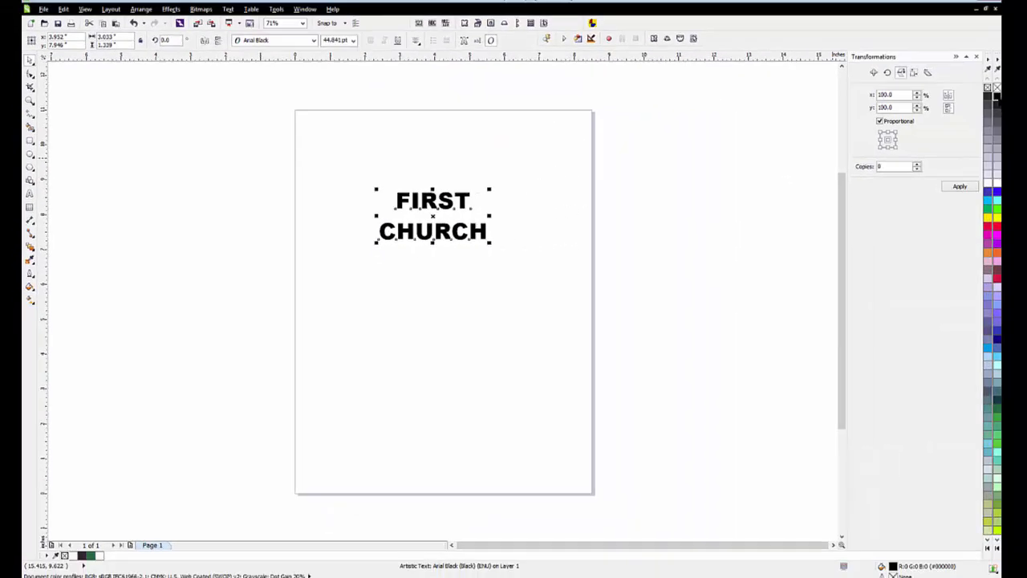
right_click(997, 96)
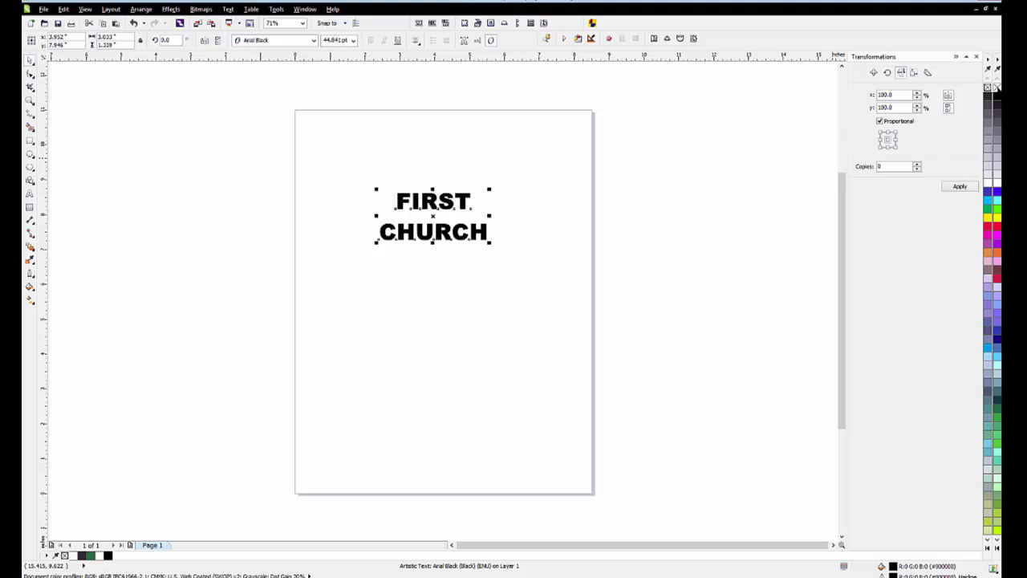
click(997, 88)
Step: Enlarge the outlined FIRST CHURCH text to about 15.3 inches wide, spreading it across the top of the page
drag(492, 243, 747, 351)
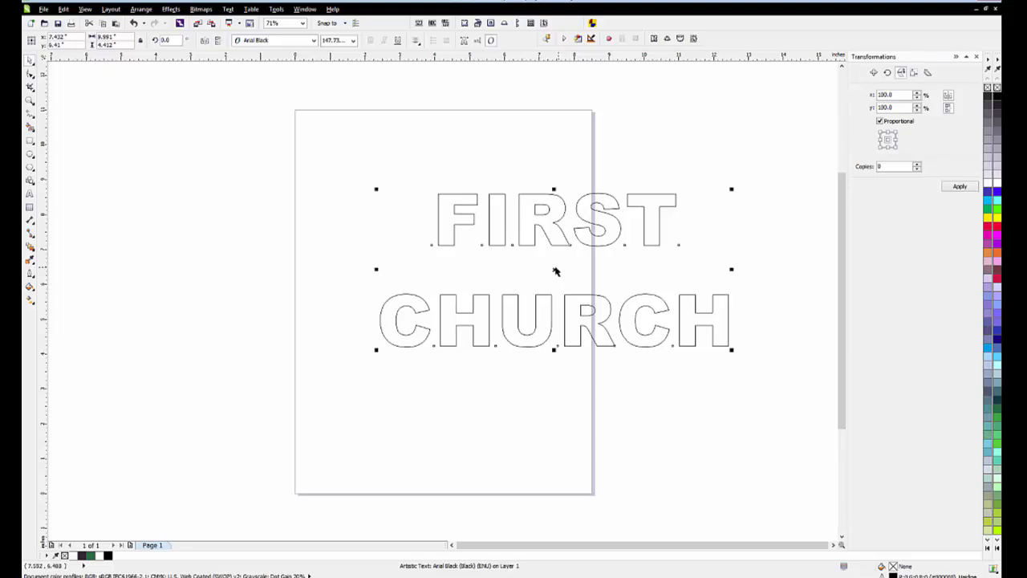
drag(555, 271, 304, 156)
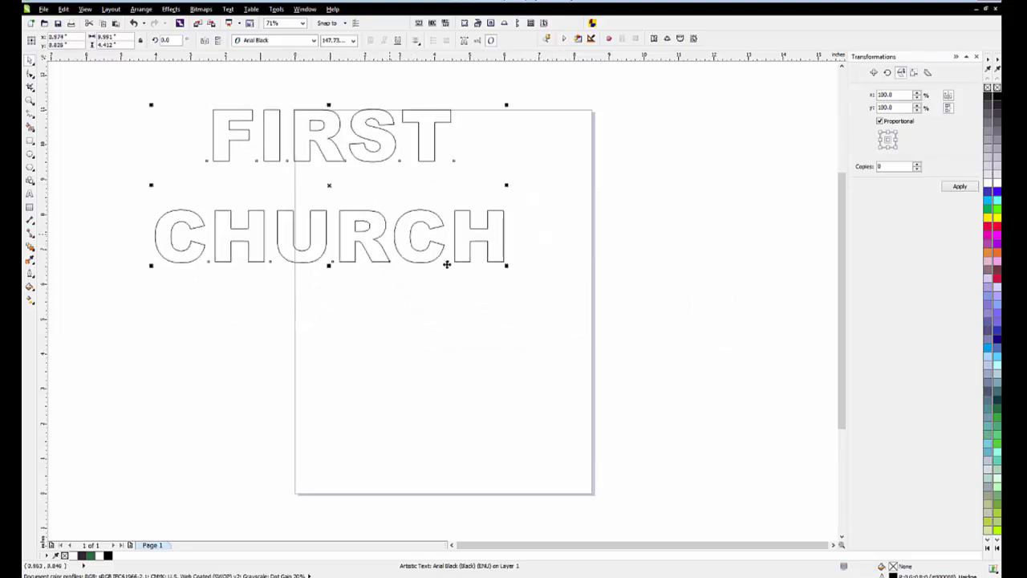
drag(506, 265, 693, 398)
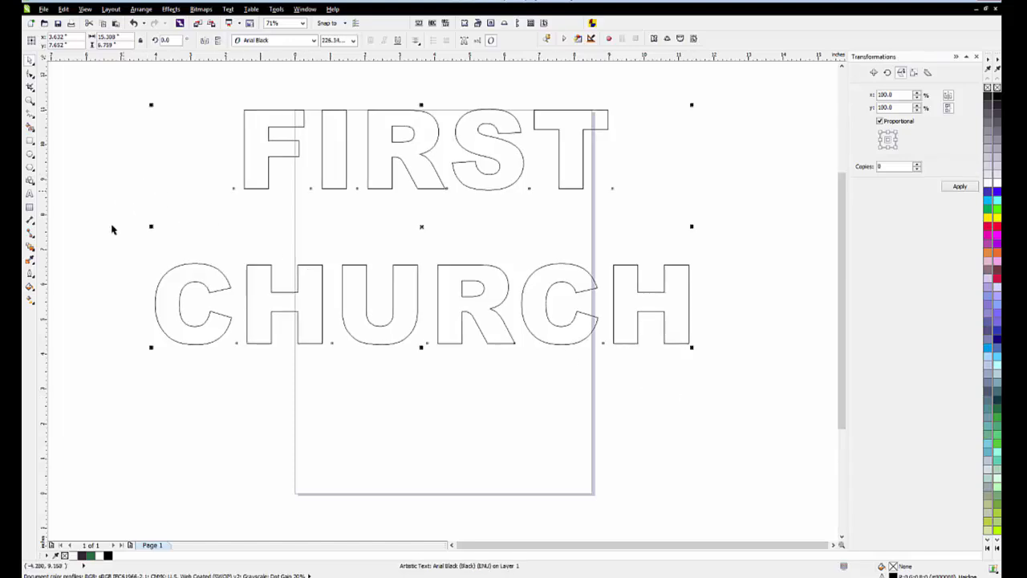
Step: Fill the FIRST CHURCH text with the imported church photo bitmap pattern, rotated 90 degrees
click(30, 286)
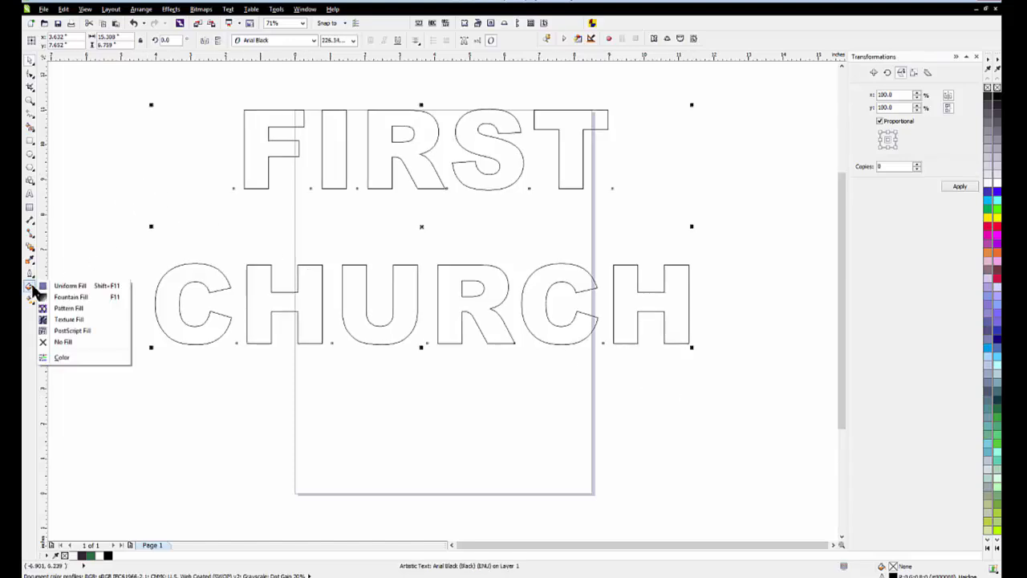
click(86, 307)
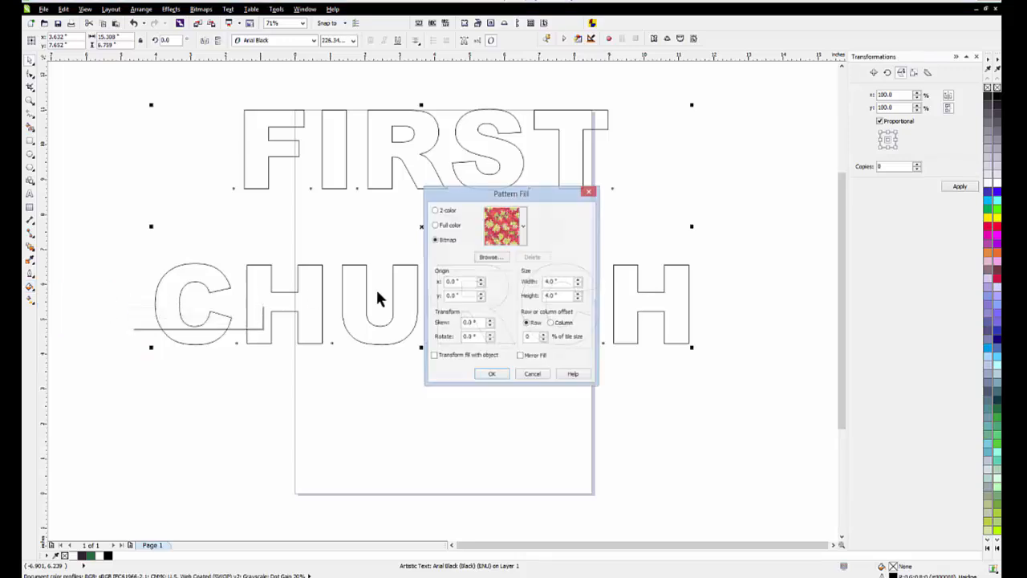
click(523, 231)
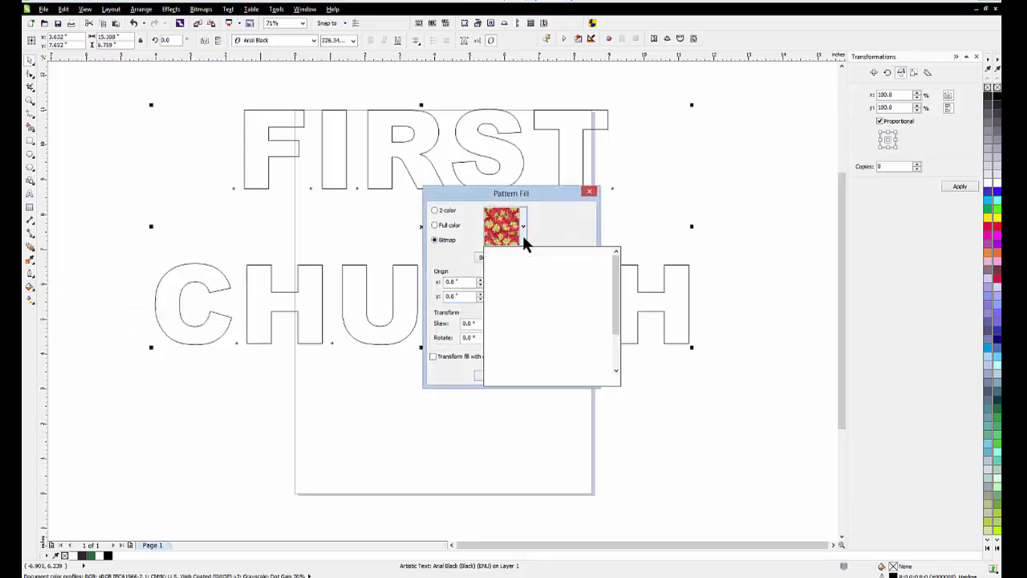
drag(615, 284, 615, 365)
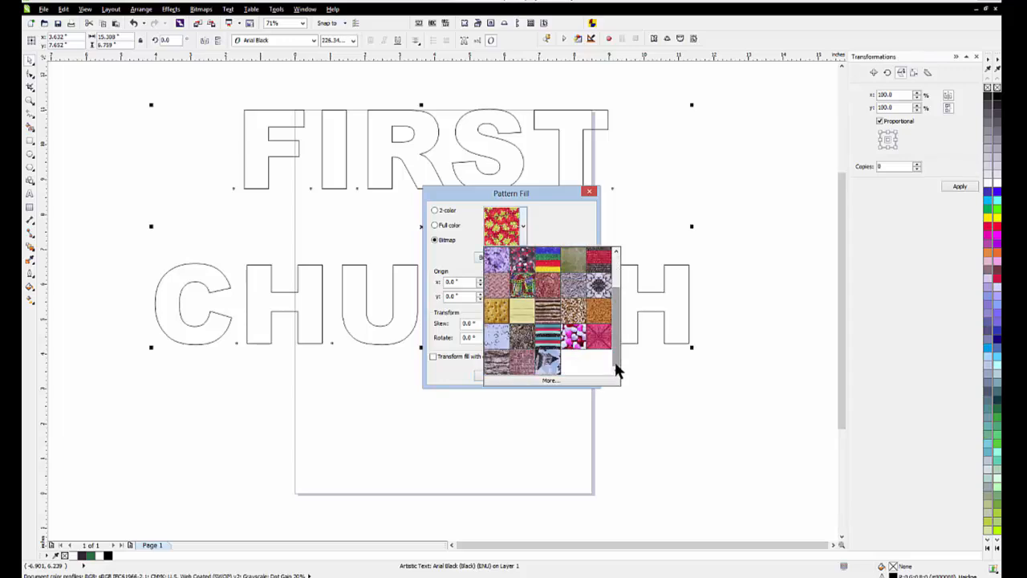
click(548, 362)
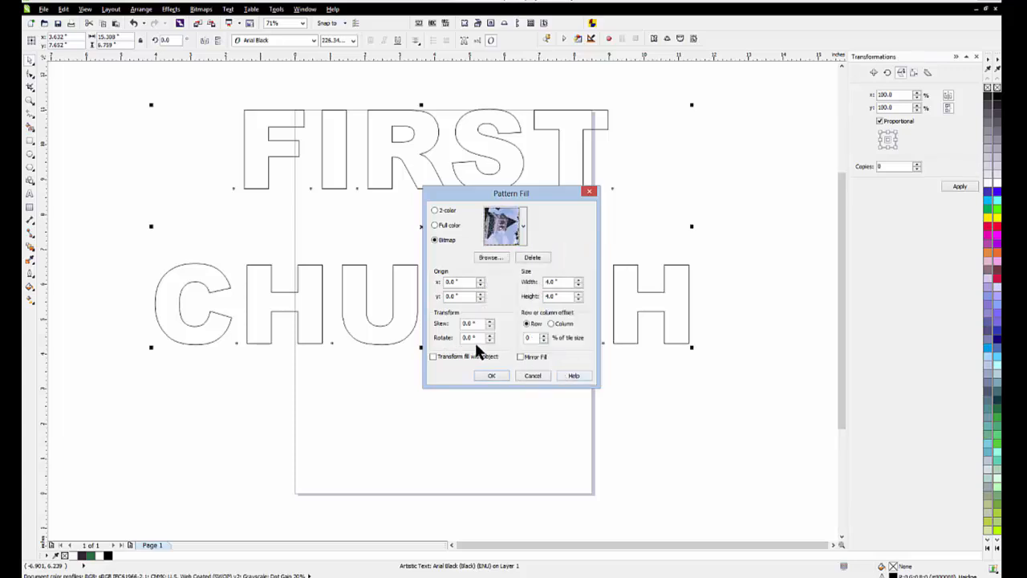
drag(473, 337, 453, 335)
text(90)
click(493, 374)
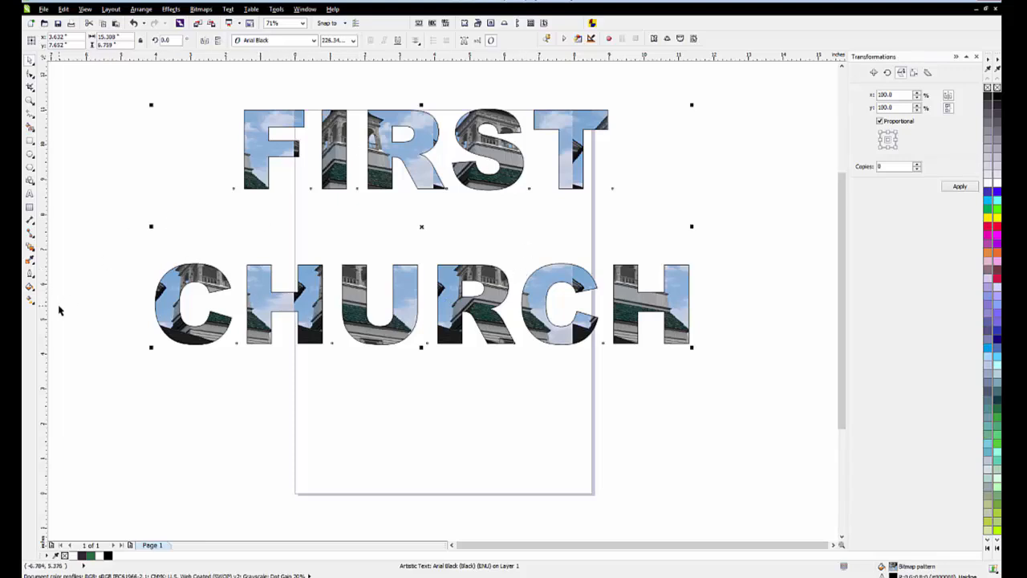
Step: Set the text's church pattern tile size to 1 inch wide and 1 inch high
click(30, 285)
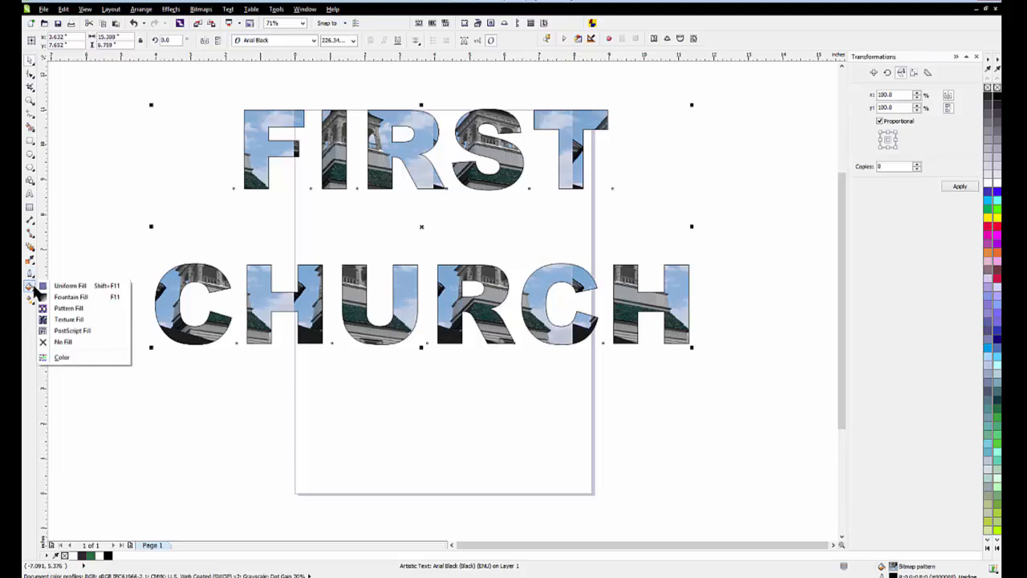
click(73, 306)
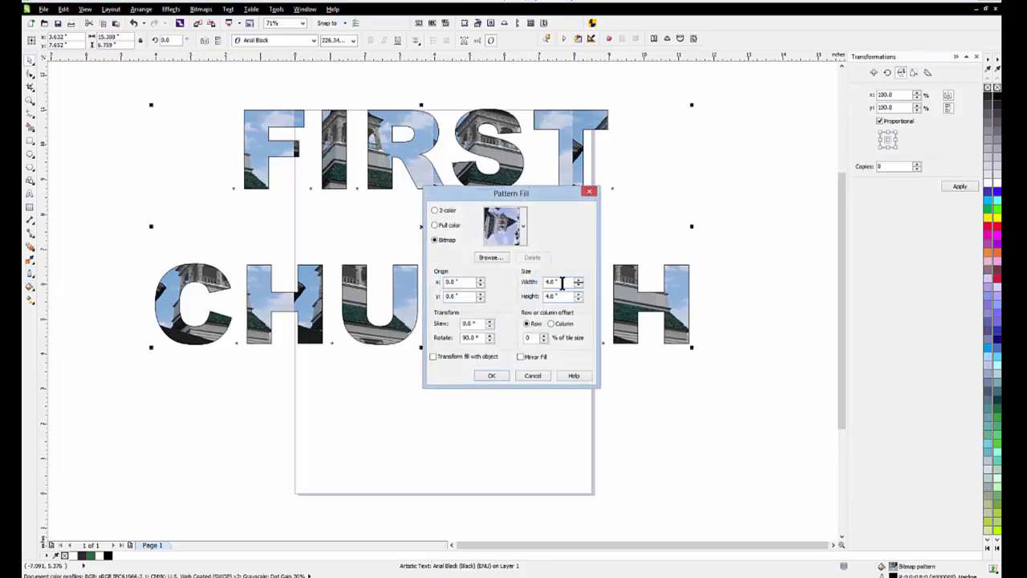
drag(563, 282, 534, 296)
text(1)
click(499, 374)
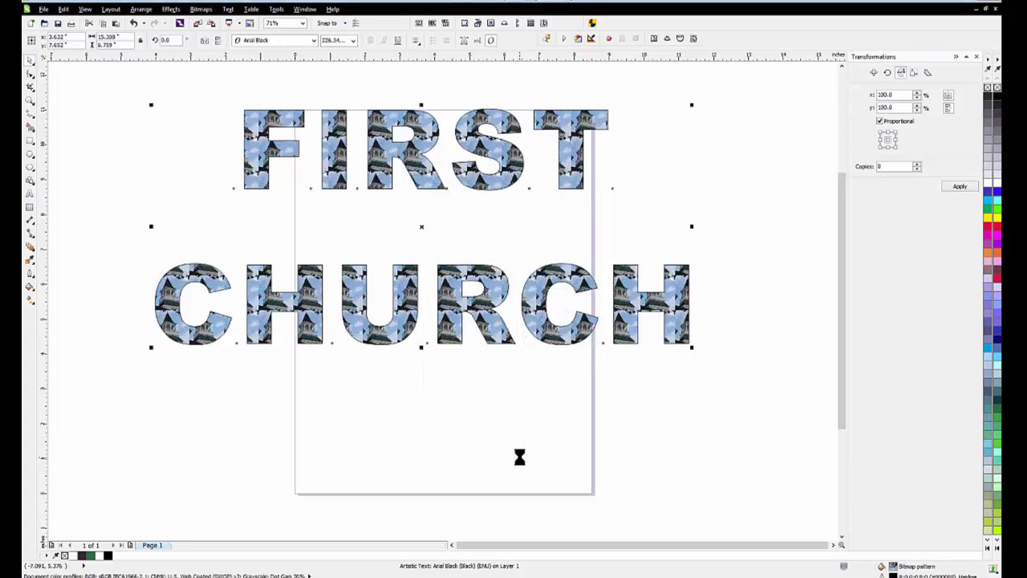